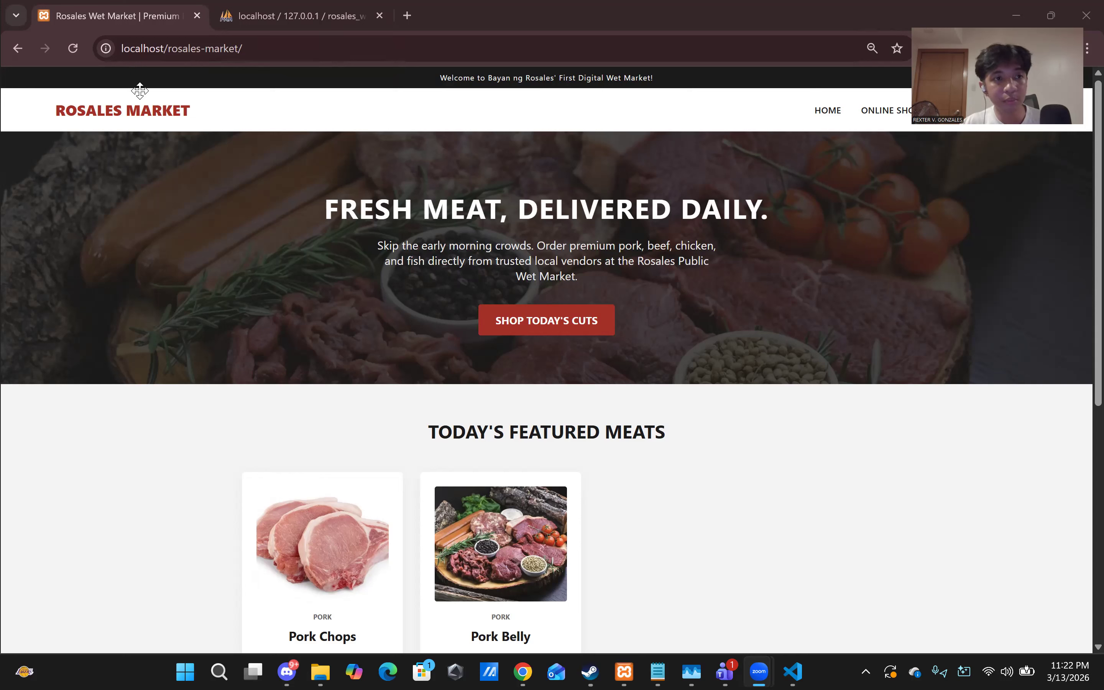
- Open the Rosales Market registration page and look over its username, password, contact and address fields
{"action": "left_click_drag", "start_coordinate": [109, 206], "coordinate": [109, 206]}
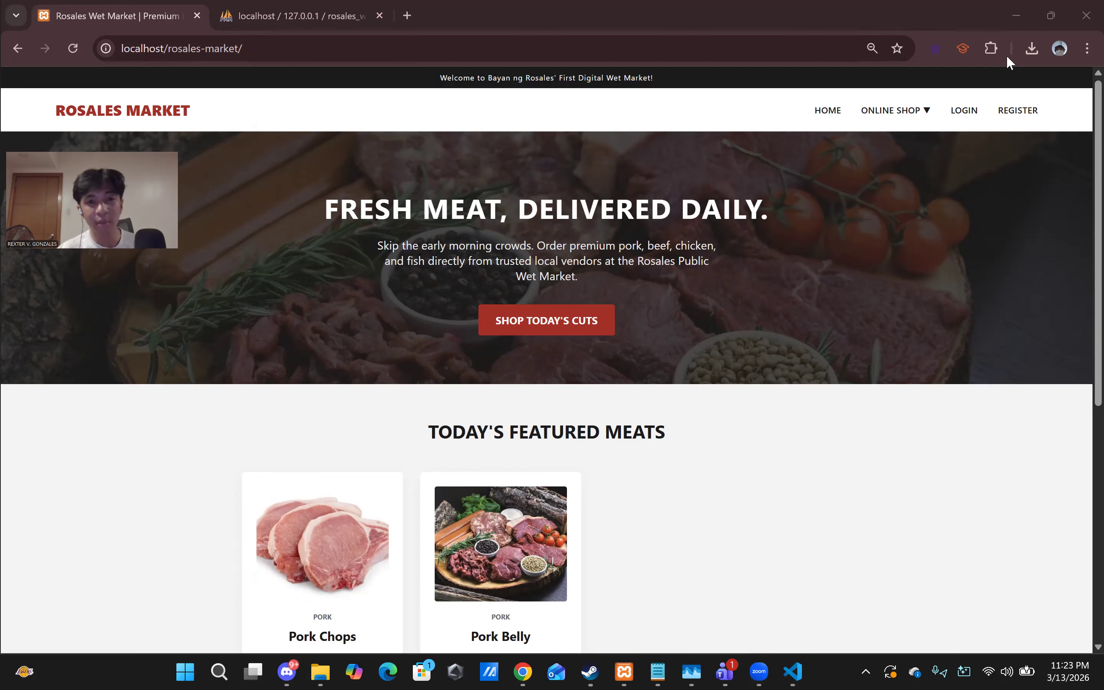
{"action": "left_click", "coordinate": [1016, 110]}
{"action": "left_click", "coordinate": [505, 261]}
{"action": "left_click", "coordinate": [483, 224]}
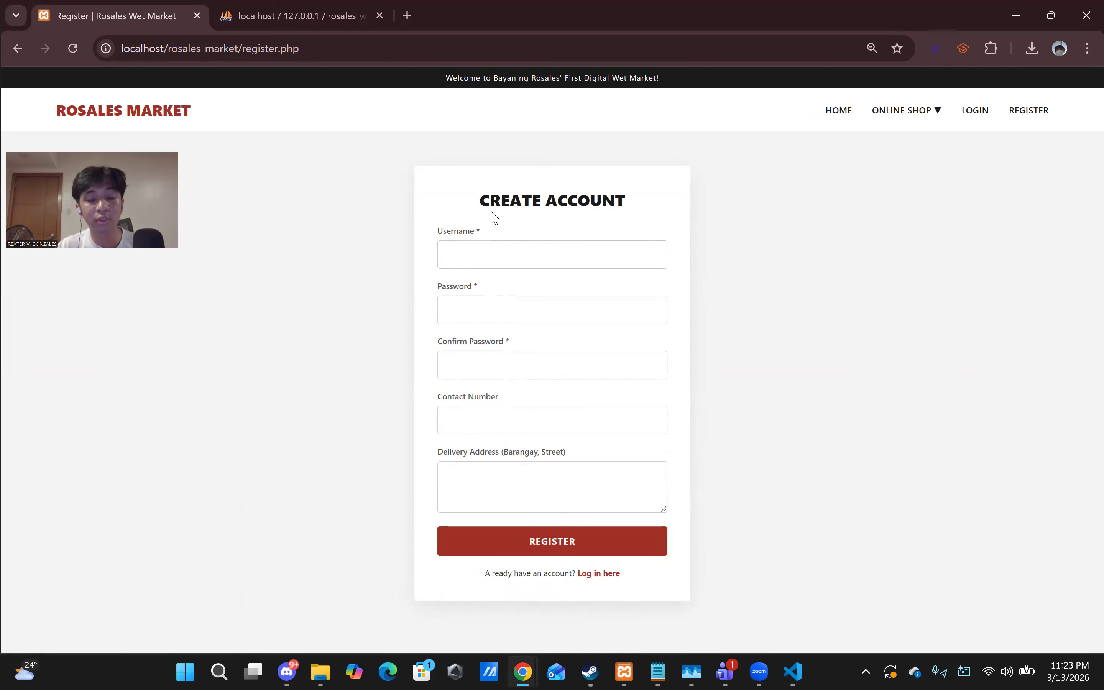
{"action": "left_click", "coordinate": [494, 255]}
{"action": "left_click", "coordinate": [463, 306]}
{"action": "left_click", "coordinate": [522, 379]}
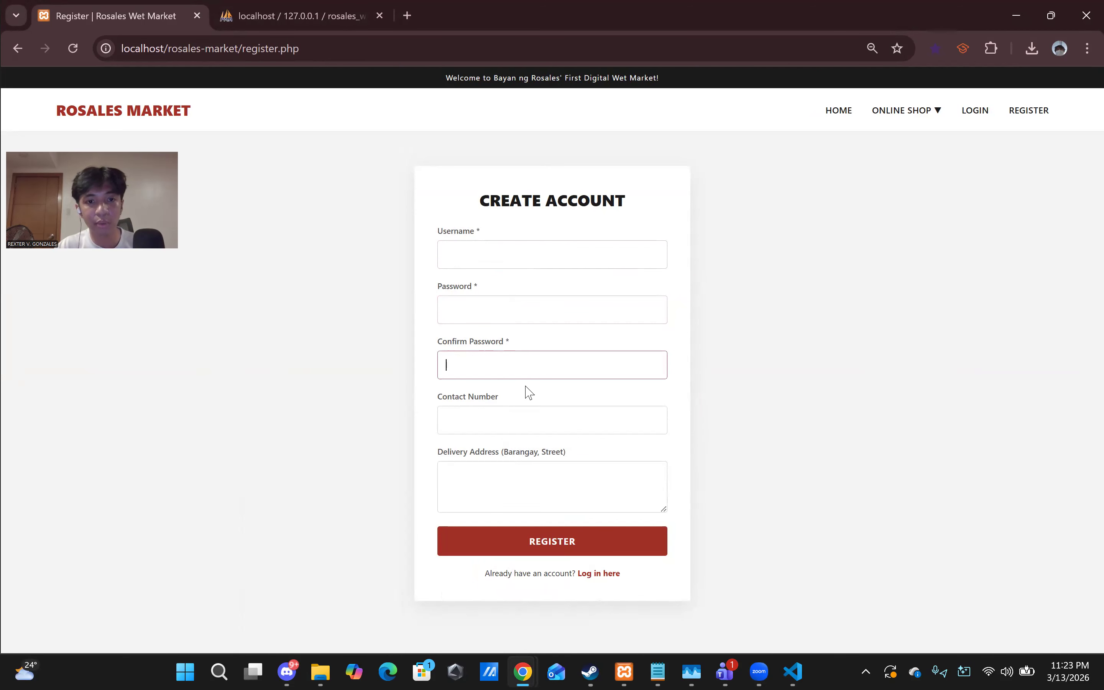
{"action": "left_click", "coordinate": [533, 428]}
{"action": "left_click", "coordinate": [505, 467]}
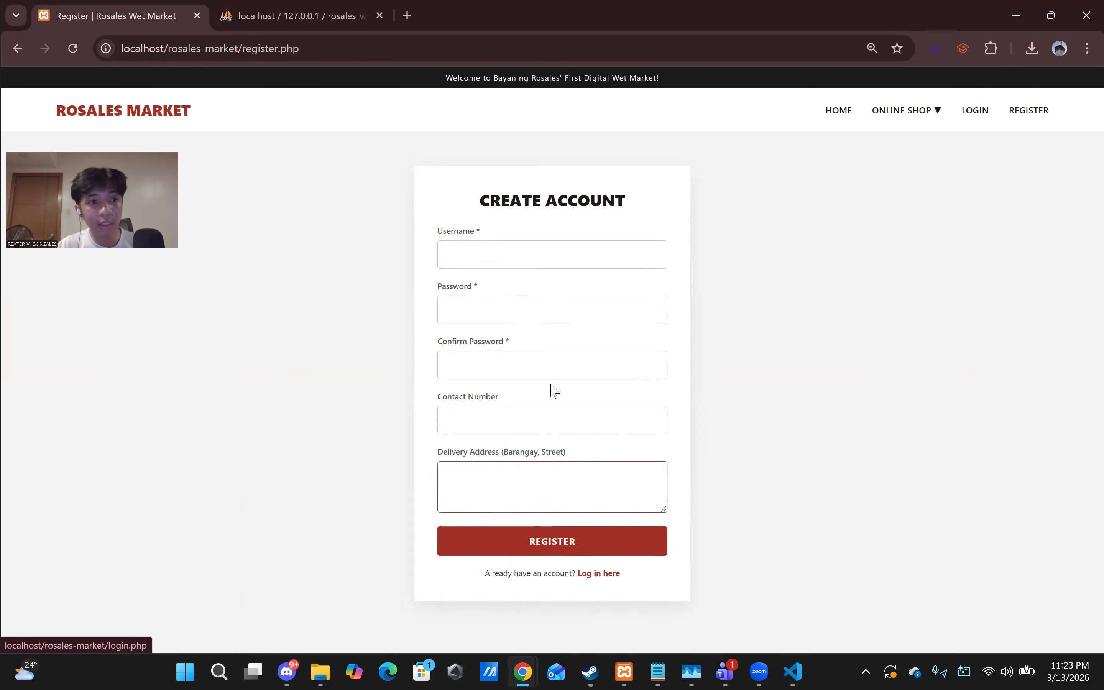
{"action": "left_click", "coordinate": [510, 250]}
{"action": "left_click", "coordinate": [278, 16]}
{"action": "left_click", "coordinate": [170, 18]}
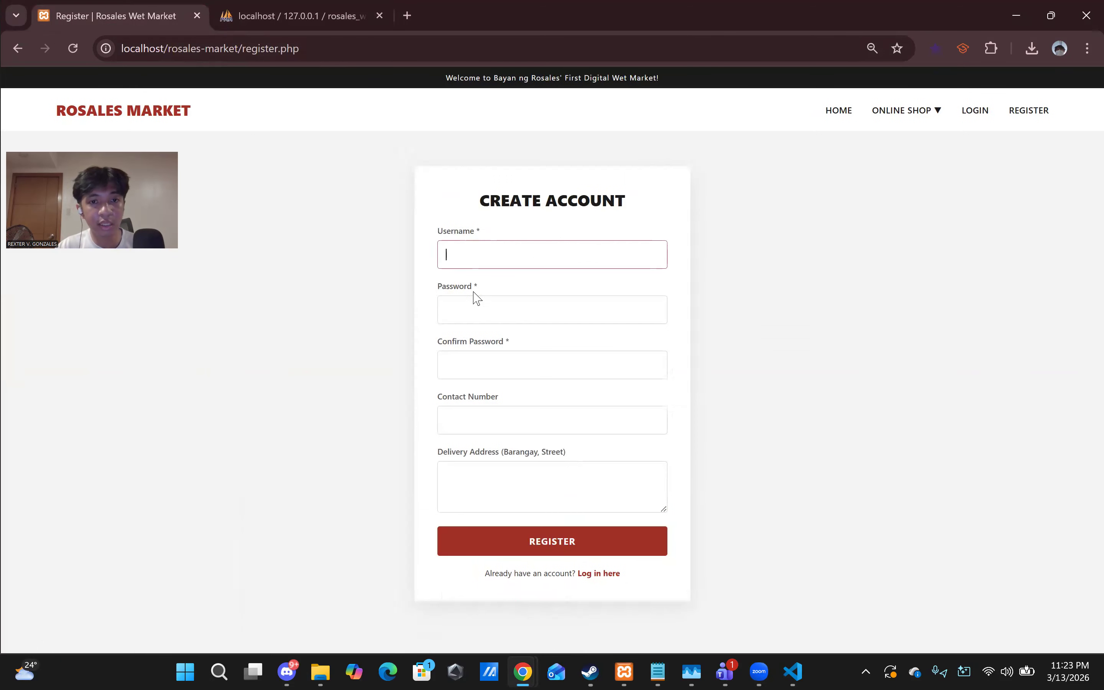
- Enter the new admin username, a password and its confirmation, and submit, which triggers a mismatch error
{"action": "left_click", "coordinate": [483, 261]}
{"action": "type", "text": "ad"}
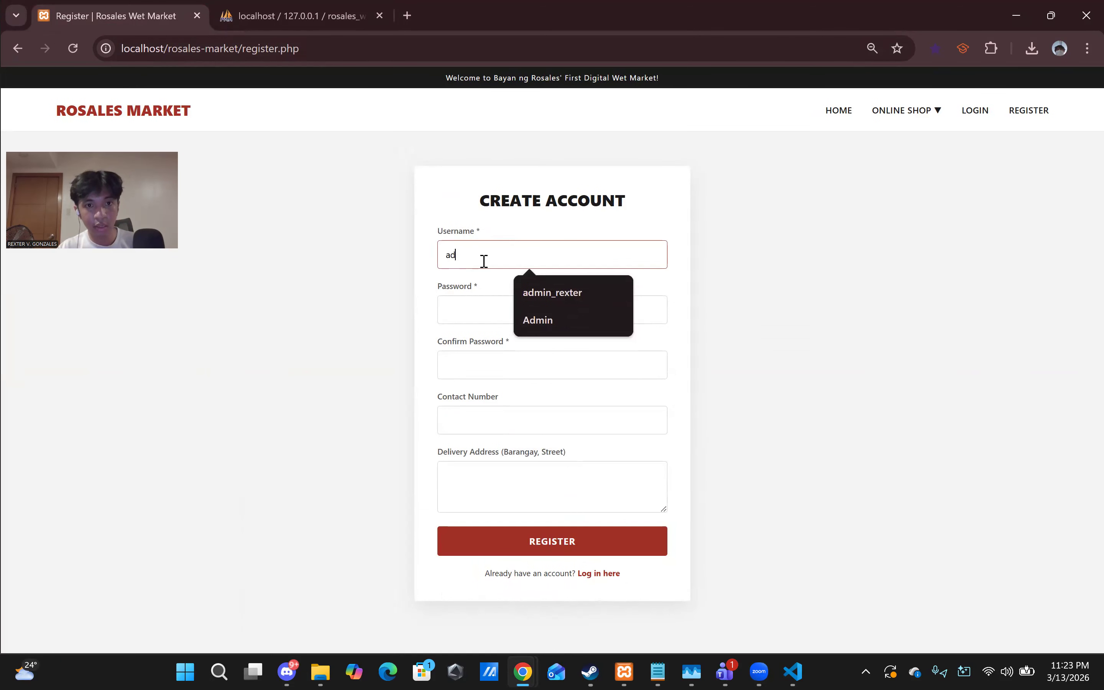
{"action": "type", "text": "min2_"}
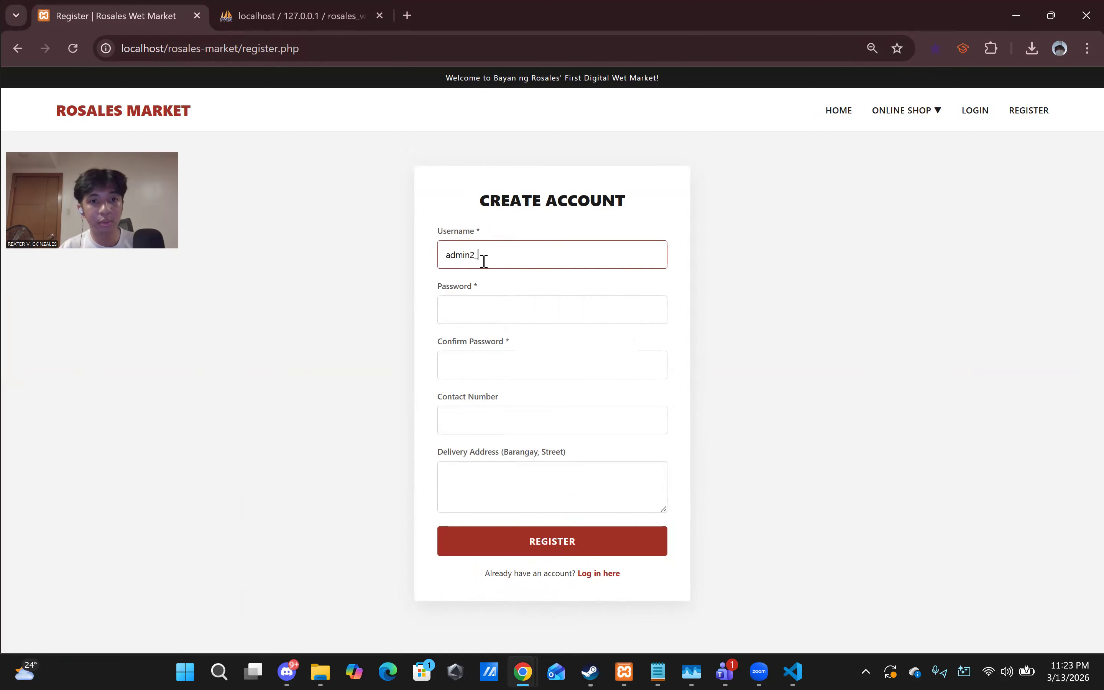
{"action": "type", "text": "rexter"}
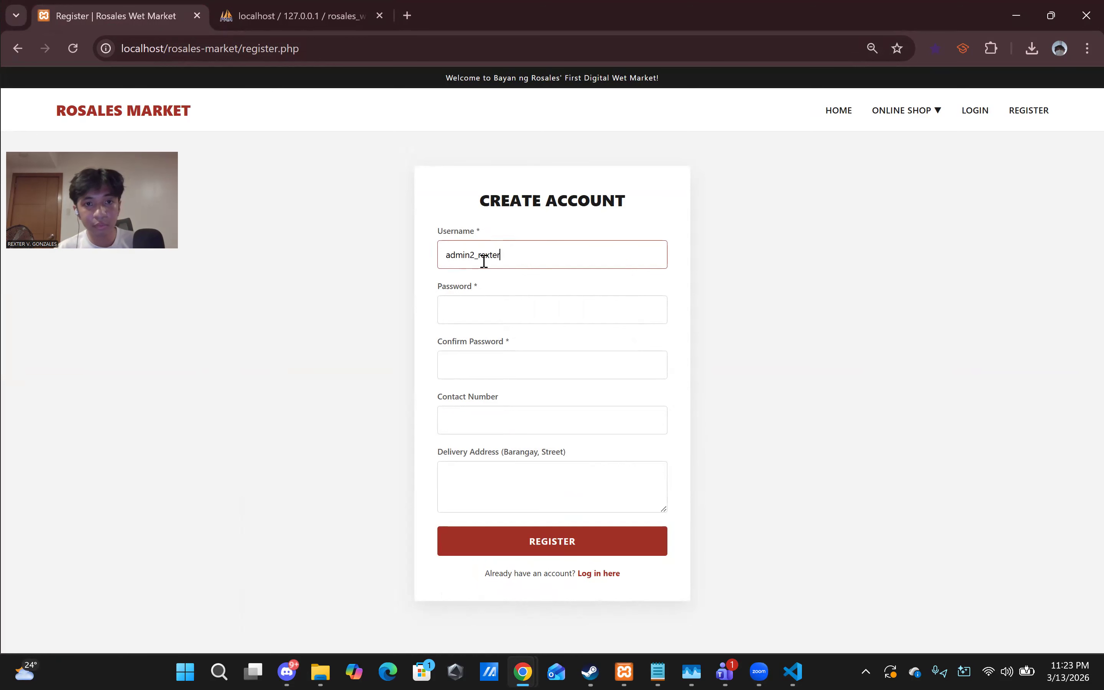
{"action": "left_click", "coordinate": [501, 309]}
{"action": "type", "text": "****"}
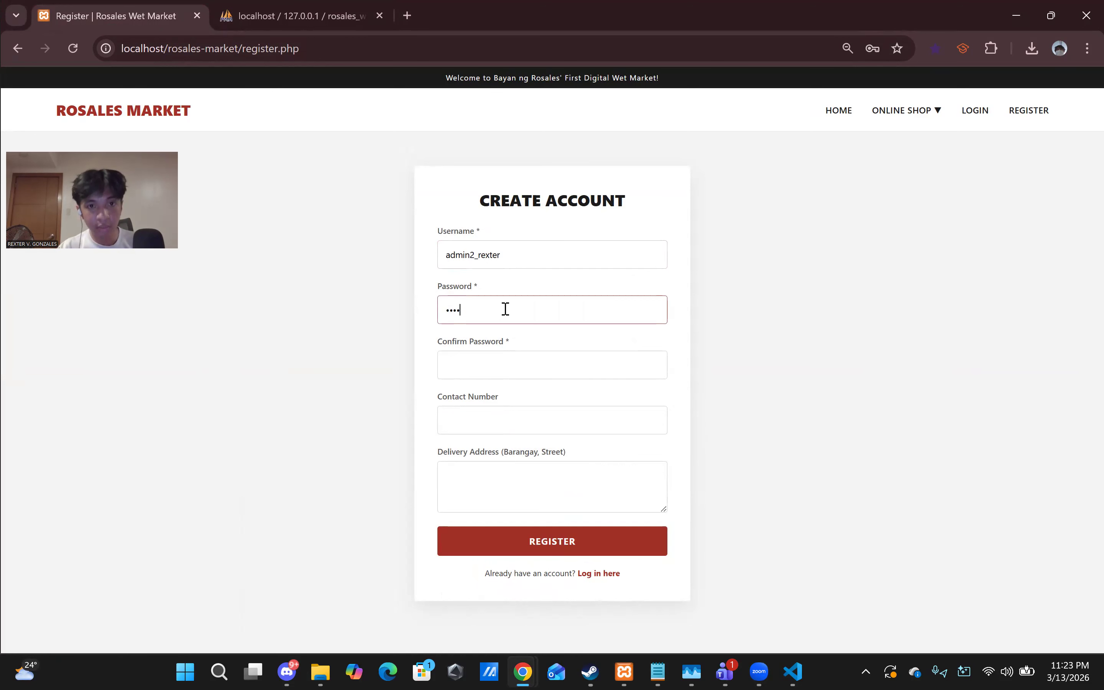
{"action": "type", "text": "*********"}
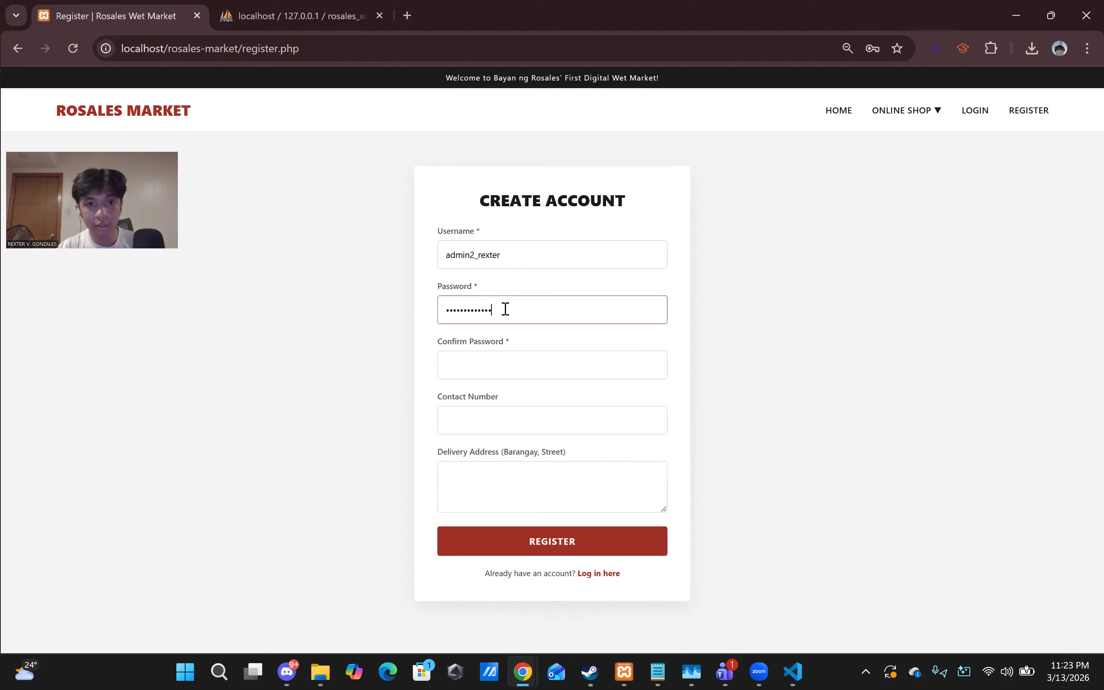
{"action": "left_click", "coordinate": [521, 378]}
{"action": "type", "text": "******"}
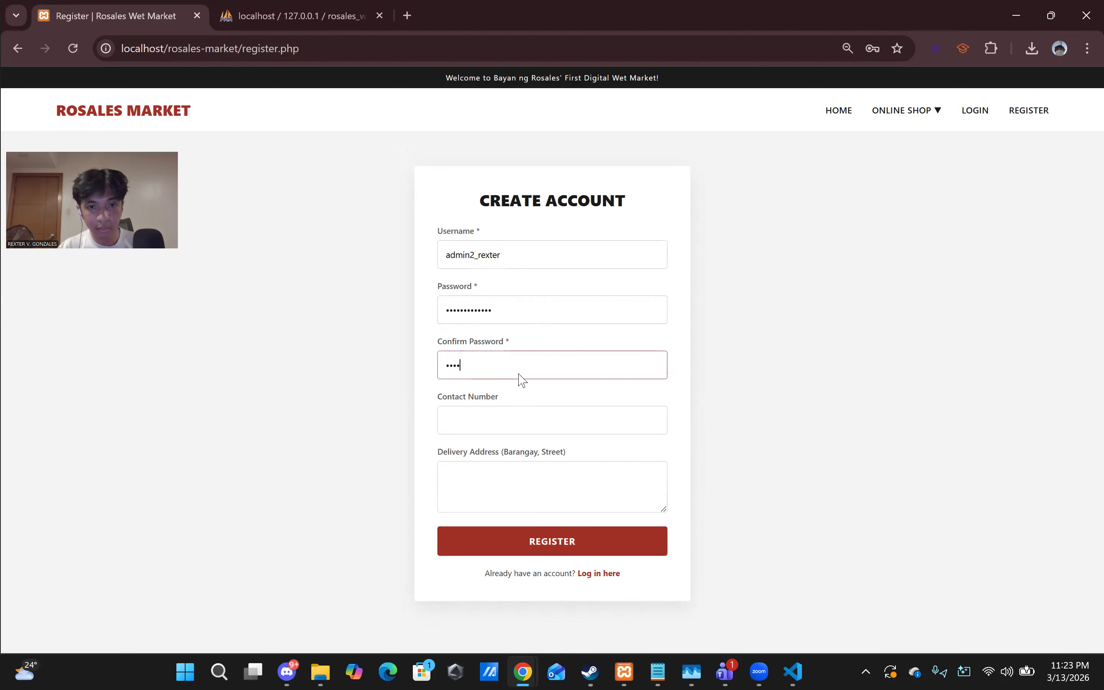
{"action": "type", "text": "*******"}
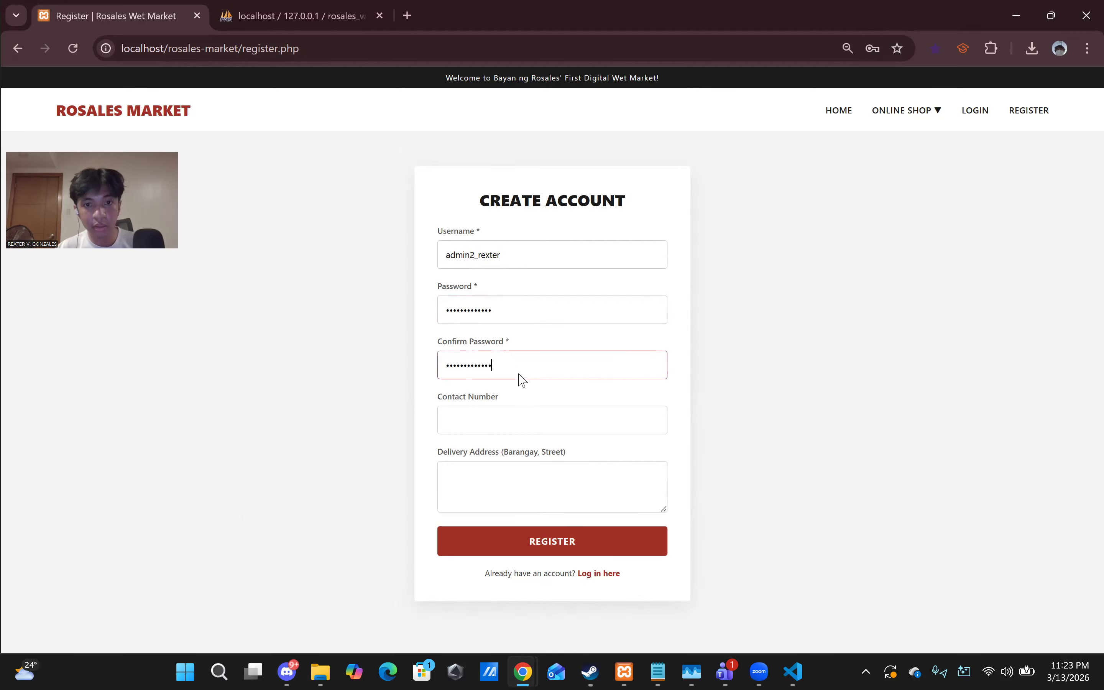
{"action": "key", "text": "Return"}
- Retype matching passwords in both fields and resubmit so the registration succeeds
{"action": "left_click", "coordinate": [527, 288]}
{"action": "left_click", "coordinate": [513, 348]}
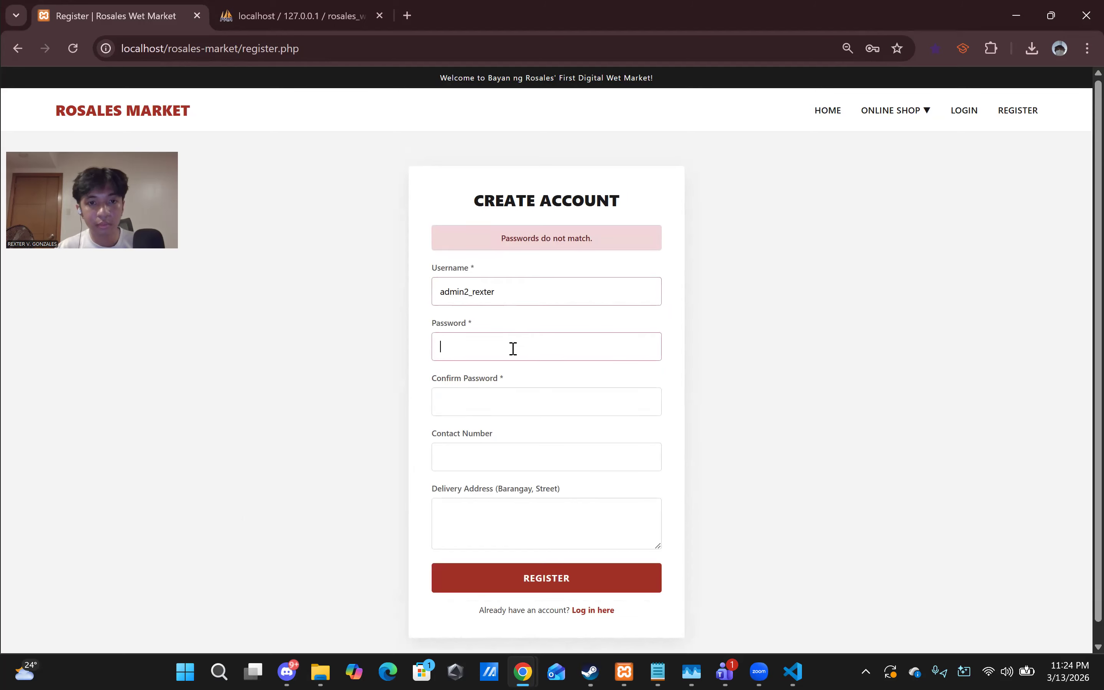
{"action": "type", "text": "*************"}
{"action": "key", "text": "Tab"}
{"action": "type", "text": "*****"}
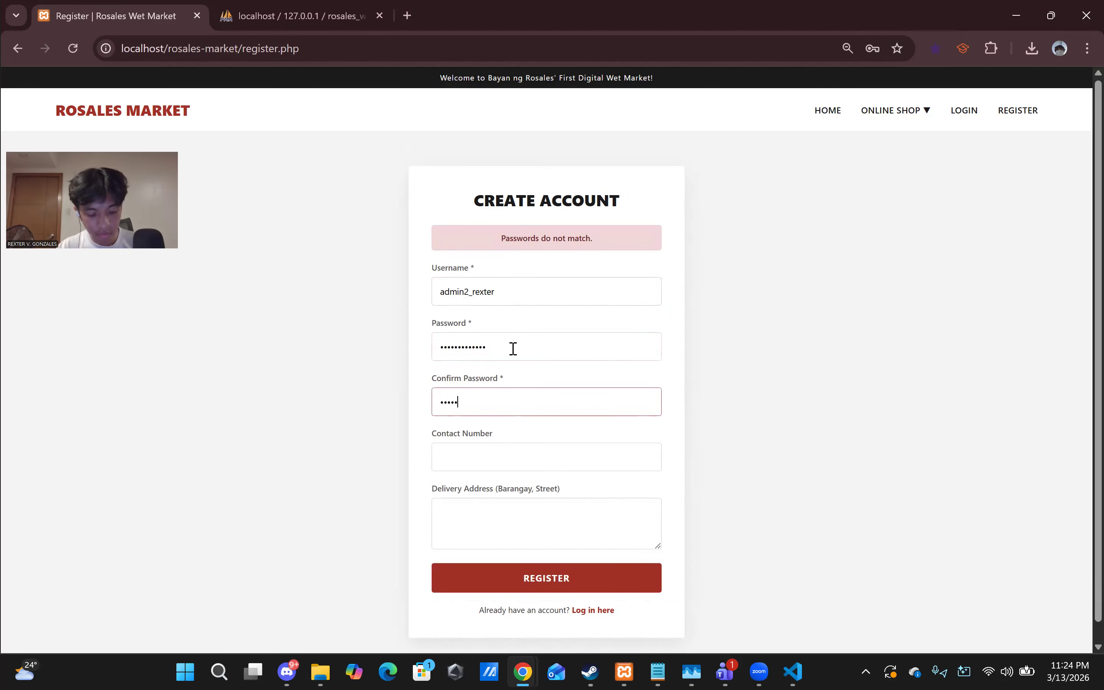
{"action": "type", "text": "********"}
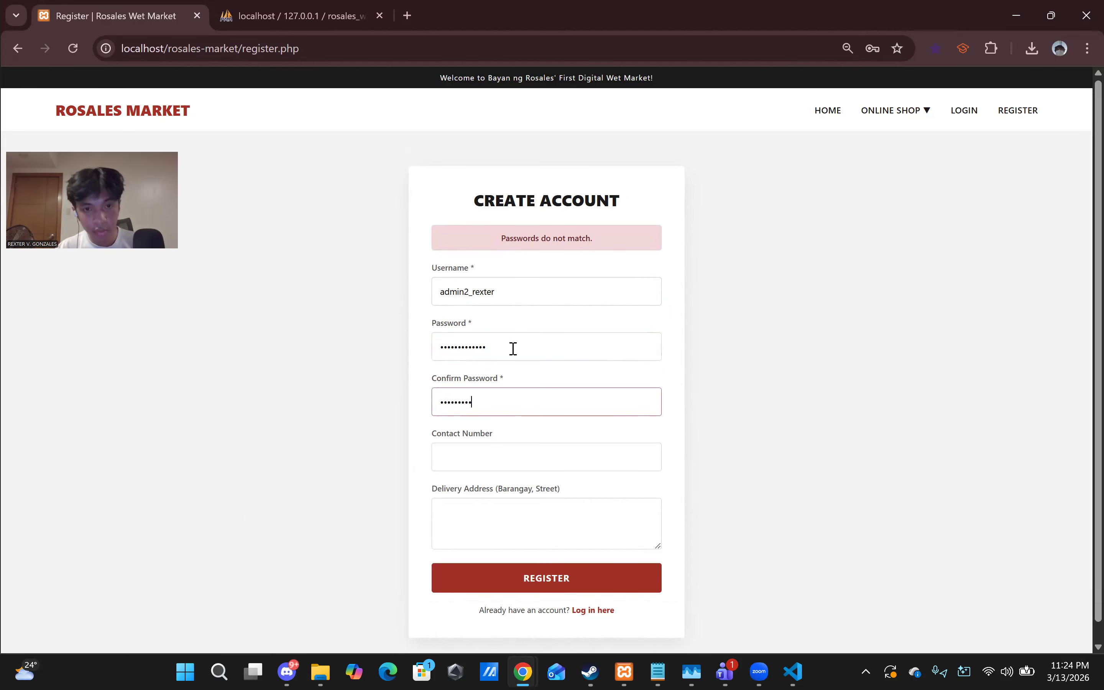
{"action": "key", "text": "Return"}
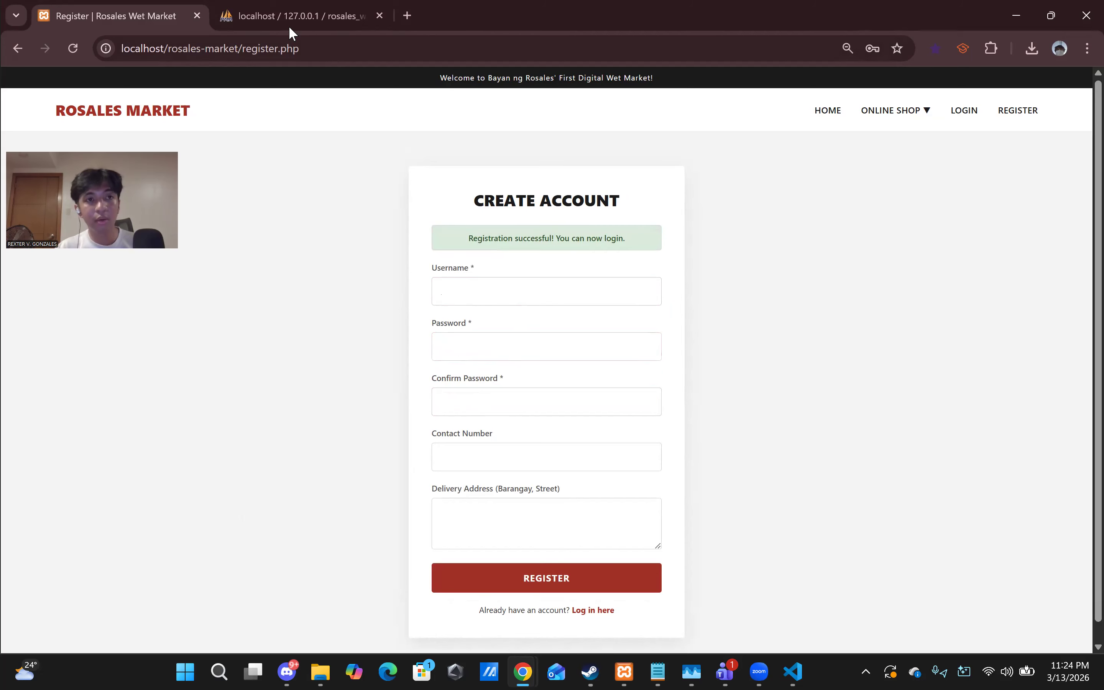
{"action": "left_click", "coordinate": [288, 22]}
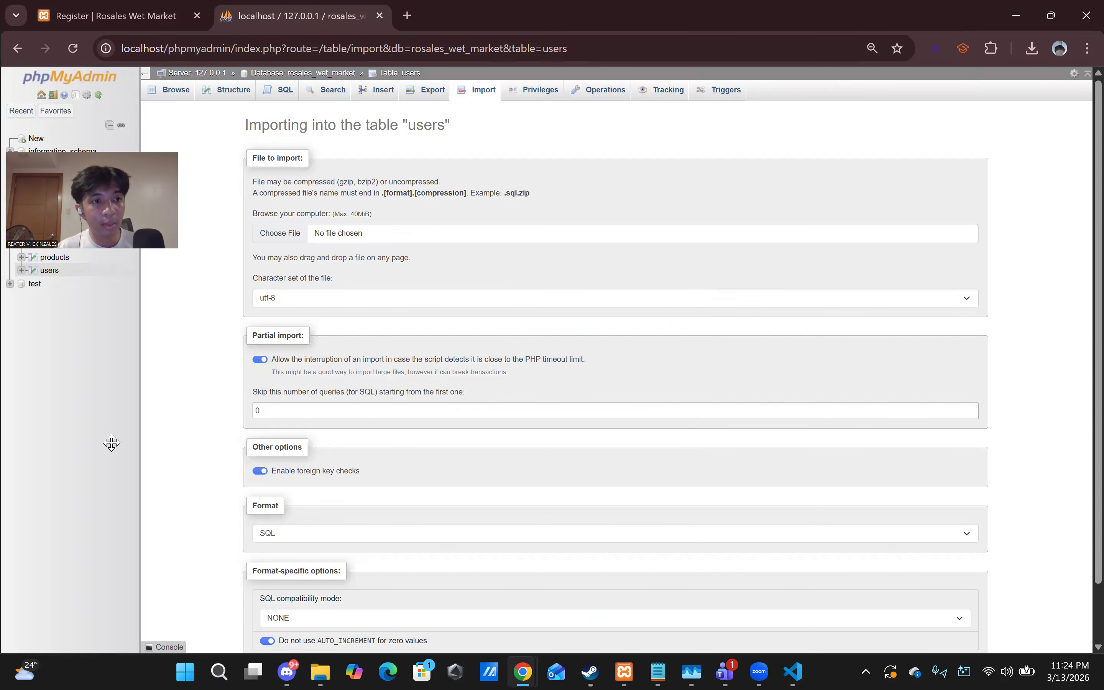
{"action": "left_click", "coordinate": [89, 274]}
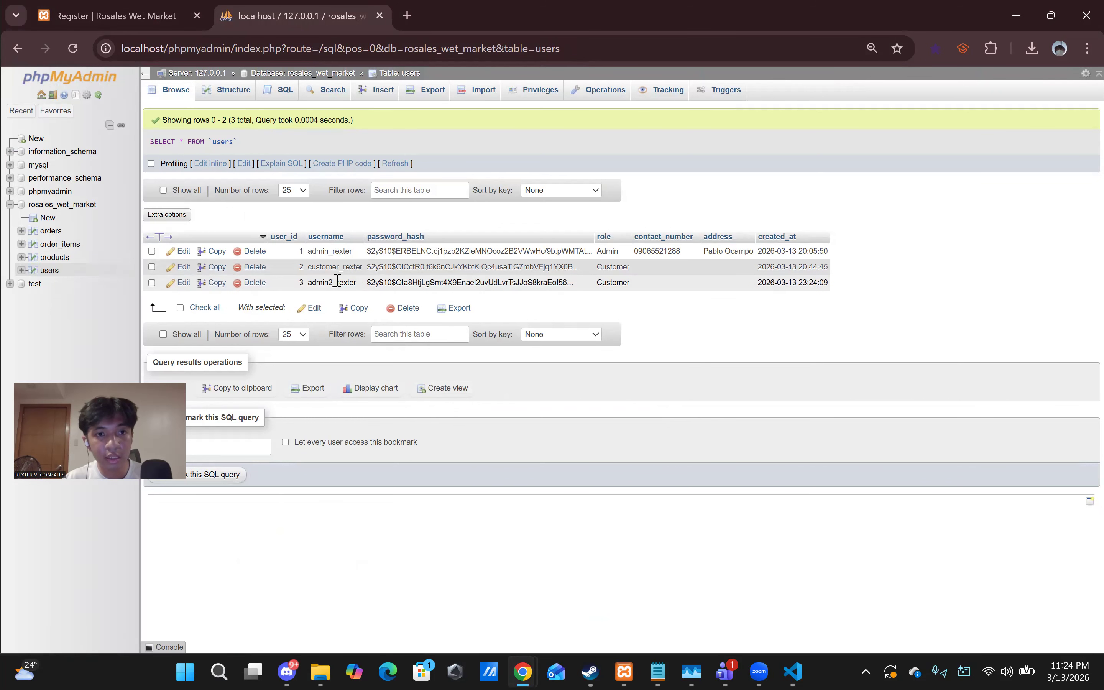
{"action": "double_click", "coordinate": [613, 280]}
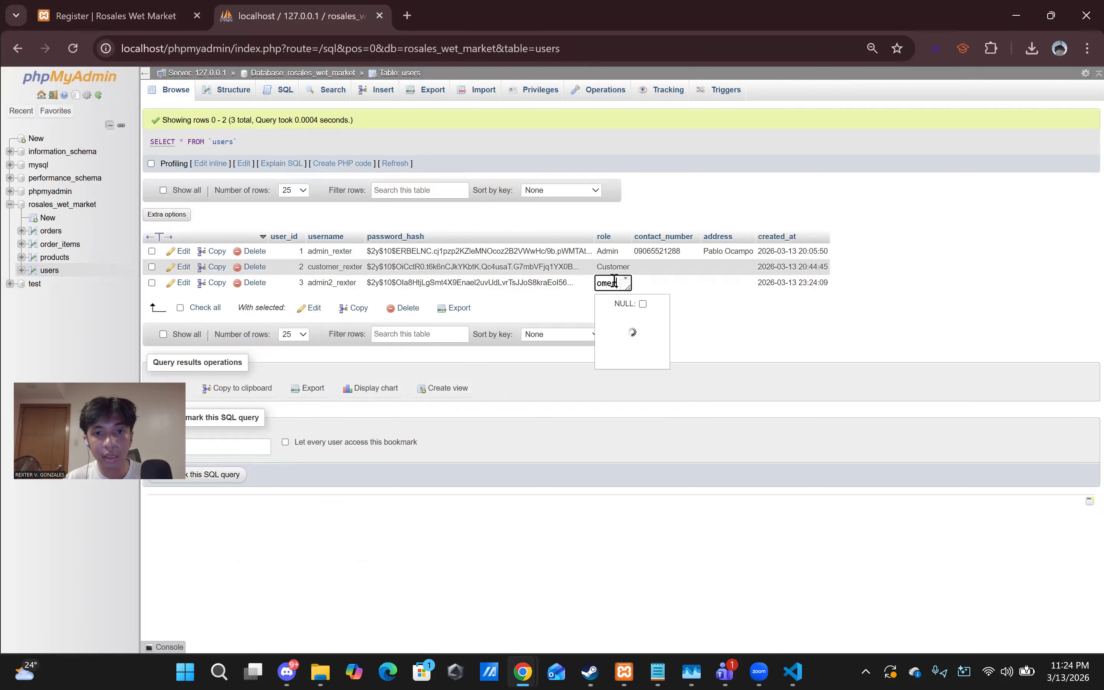
{"action": "left_click", "coordinate": [643, 319]}
{"action": "left_click", "coordinate": [650, 319]}
{"action": "left_click", "coordinate": [746, 330]}
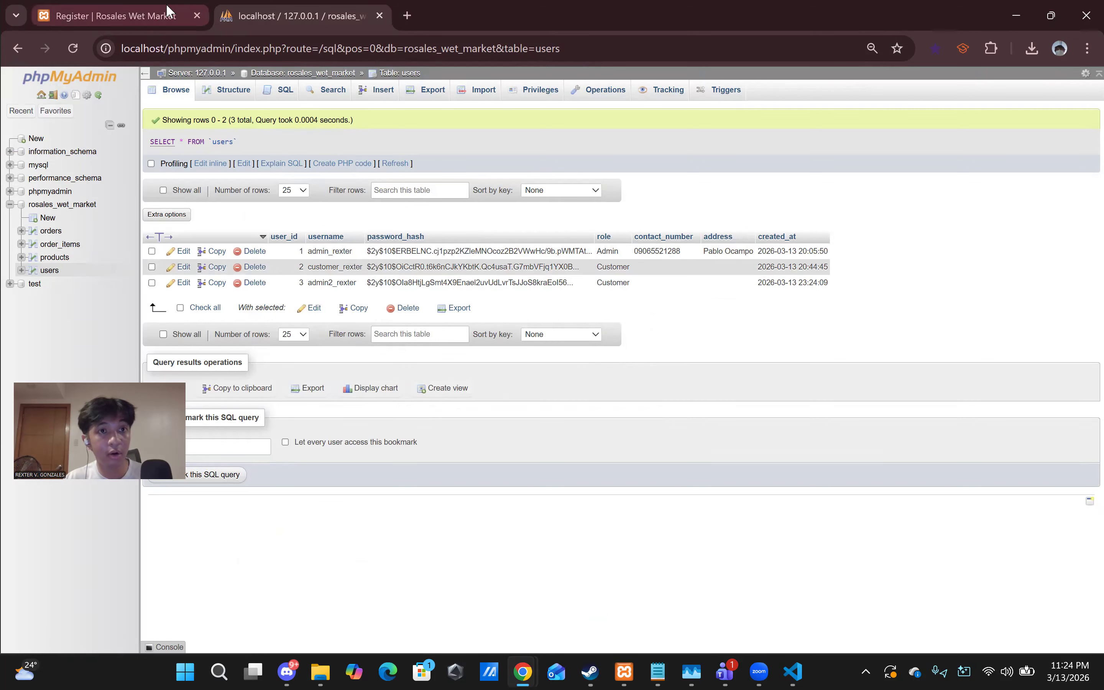
{"action": "left_click", "coordinate": [130, 19]}
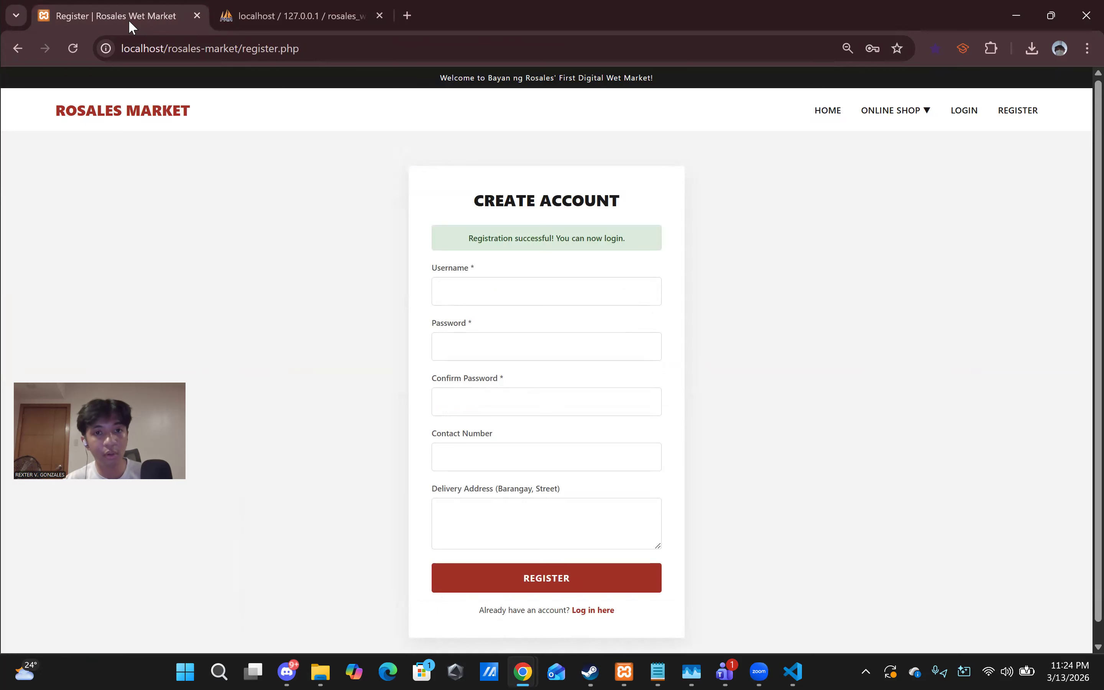
- Log in with the saved admin username and its password to reach the Store Management dashboard
{"action": "scroll", "coordinate": [692, 365], "scroll_direction": "down", "scroll_amount": 1}
{"action": "left_click", "coordinate": [964, 108]}
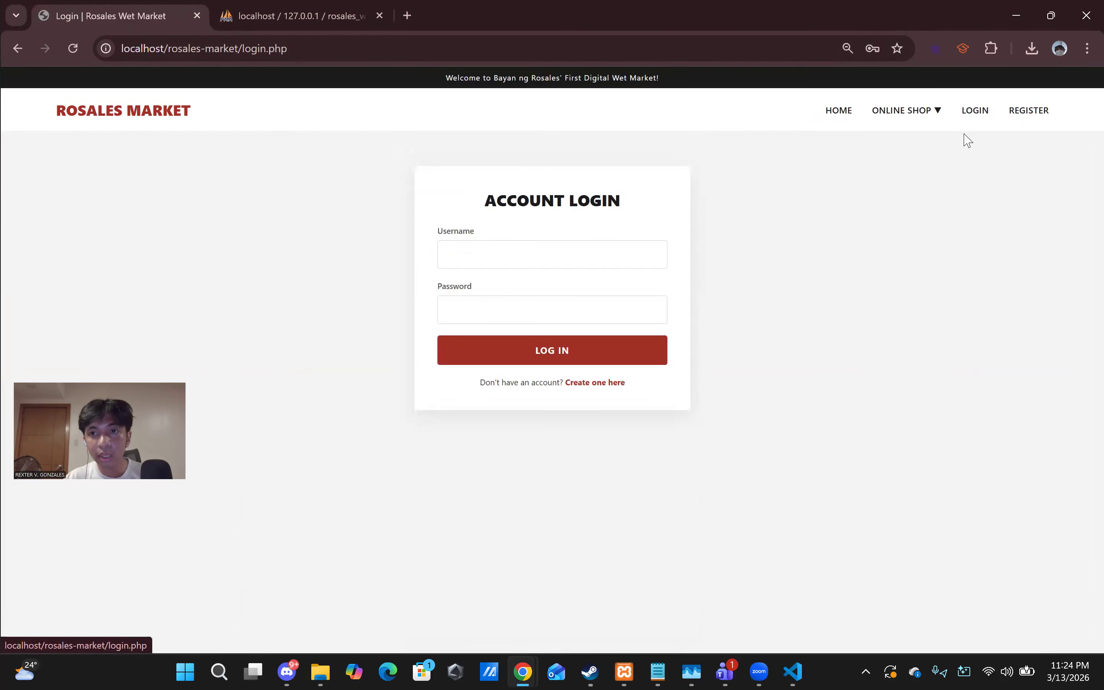
{"action": "left_click", "coordinate": [544, 254]}
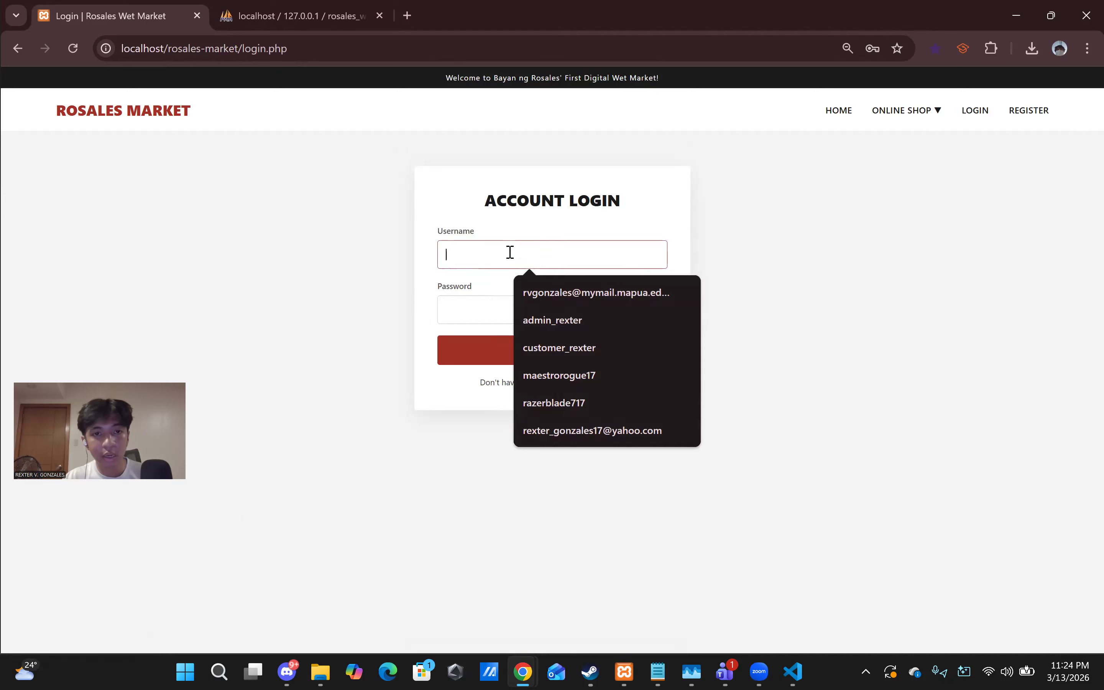
{"action": "type", "text": "admin_"}
{"action": "key", "text": "Down"}
{"action": "key", "text": "Tab"}
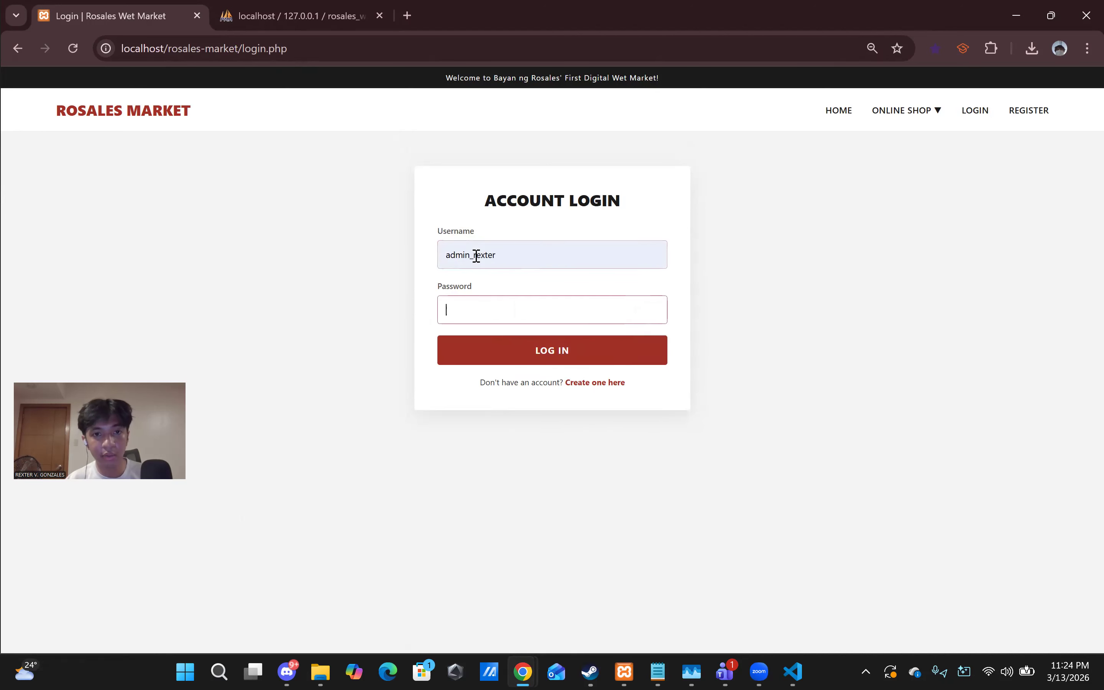
{"action": "type", "text": "••••••"}
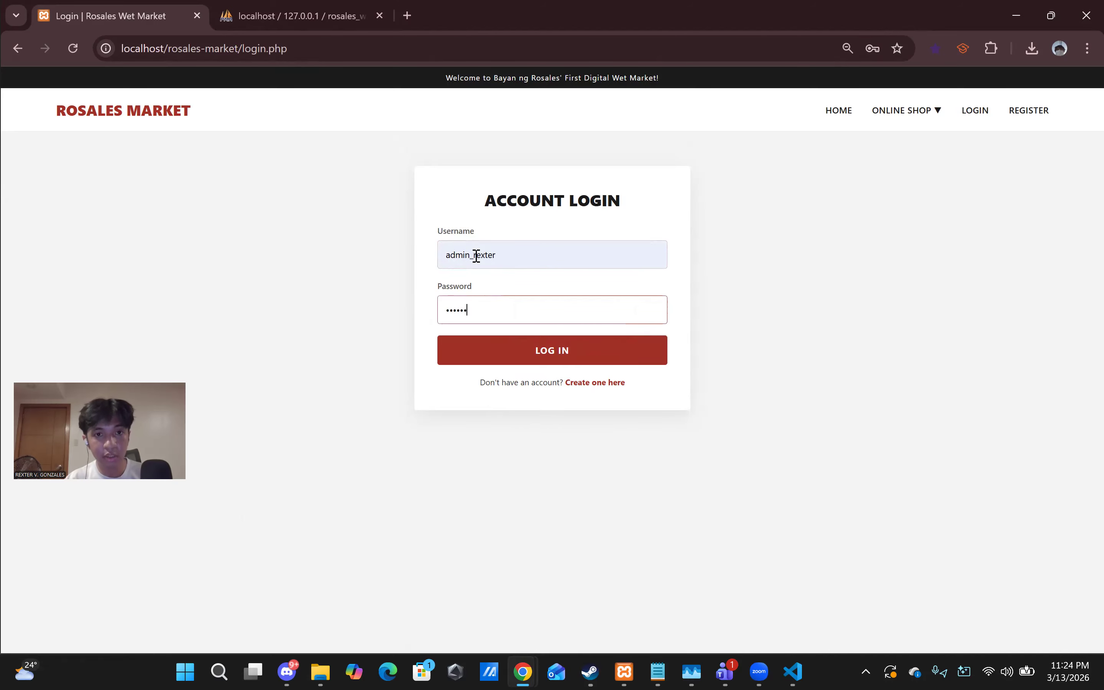
{"action": "key", "text": "BackSpace"}
{"action": "key", "text": "BackSpace"}
{"action": "key", "text": "BackSpace"}
{"action": "key", "text": "BackSpace"}
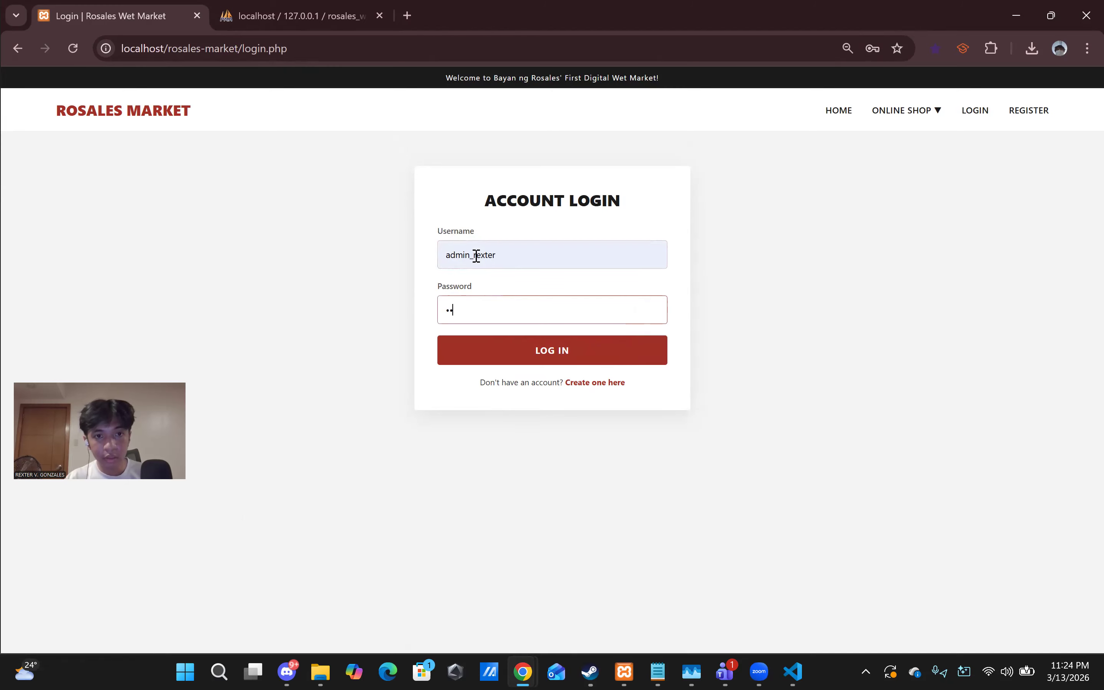
{"action": "type", "text": "••••••••••"}
{"action": "key", "text": "Return"}
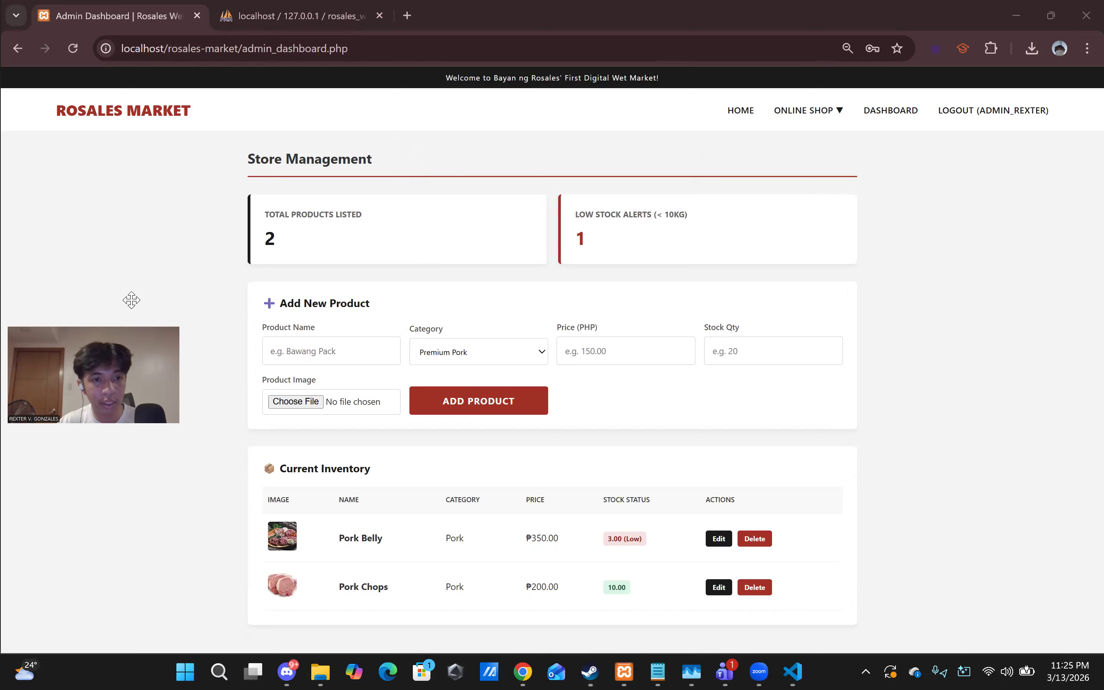
- Fill the new product as 'Whole Chicken', category Poultry / Chicken, price 120, stock quantity 10
{"action": "left_click", "coordinate": [443, 352]}
{"action": "left_click", "coordinate": [441, 355]}
{"action": "left_click", "coordinate": [341, 354]}
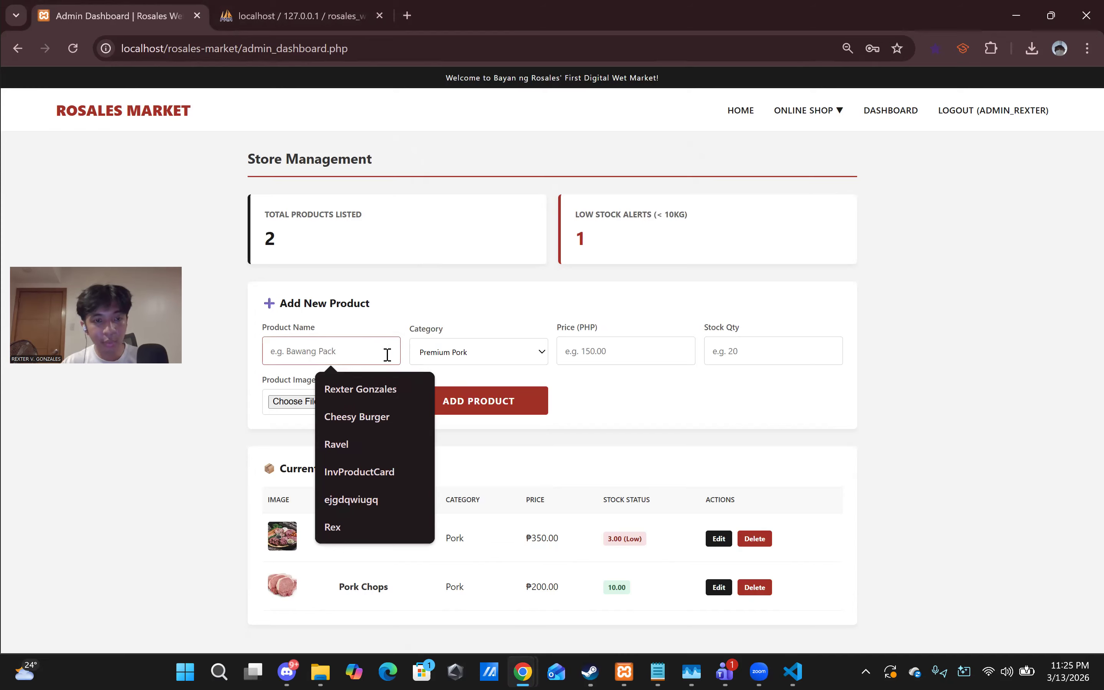
{"action": "type", "text": "Whole Chicken"}
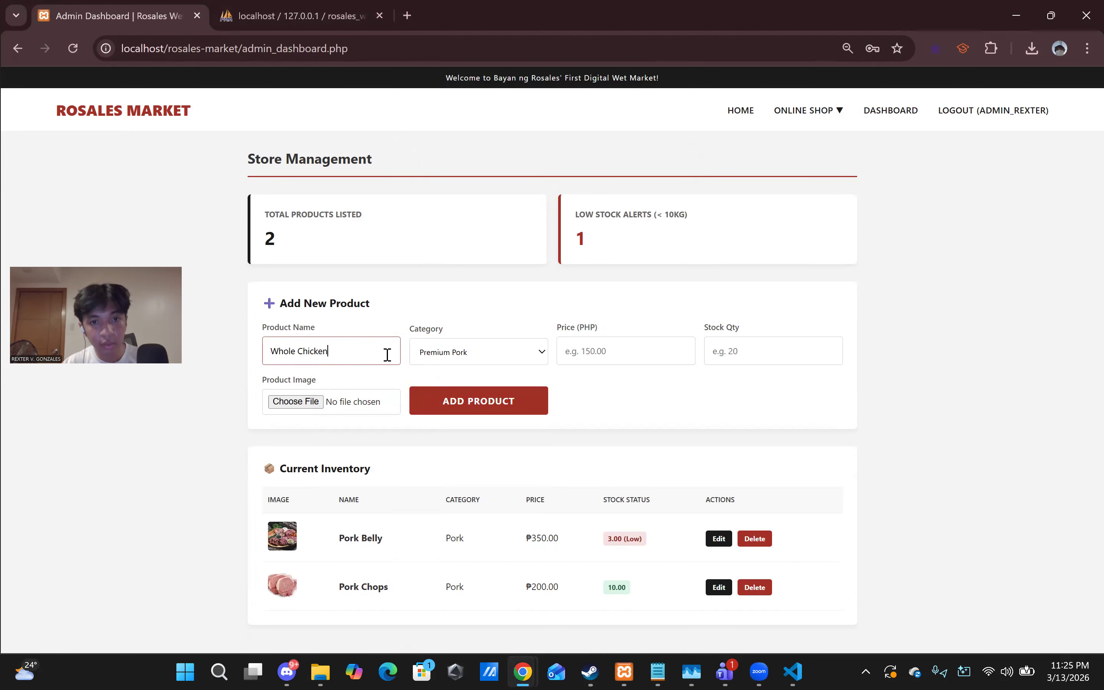
{"action": "left_click", "coordinate": [475, 361]}
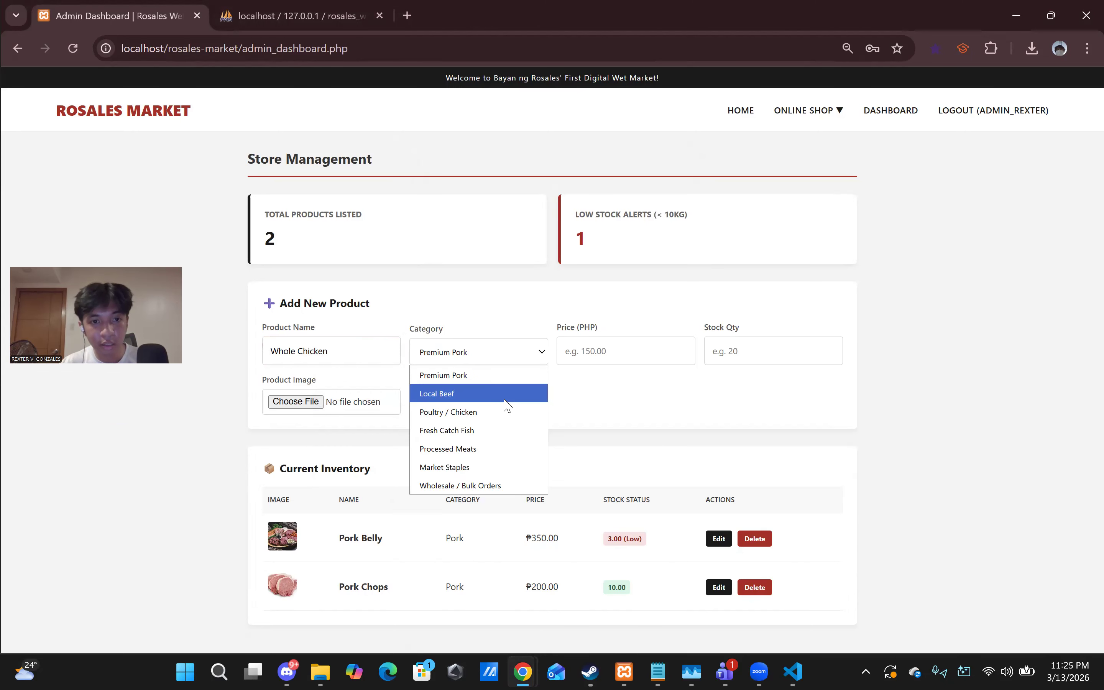
{"action": "left_click", "coordinate": [477, 412]}
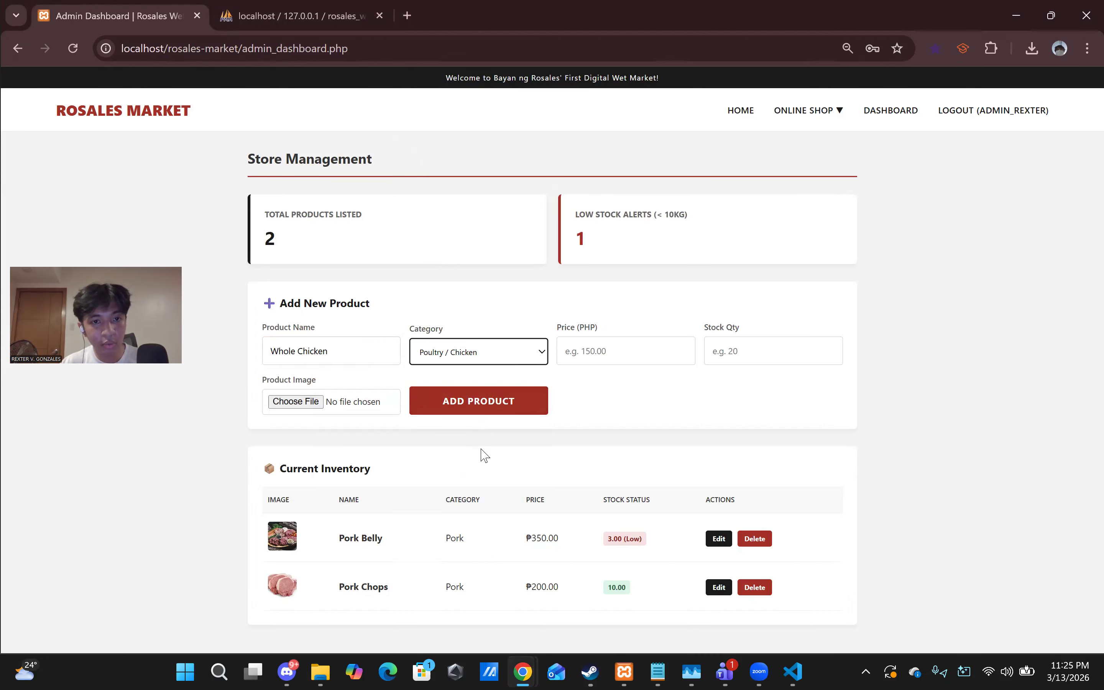
{"action": "left_click", "coordinate": [629, 355]}
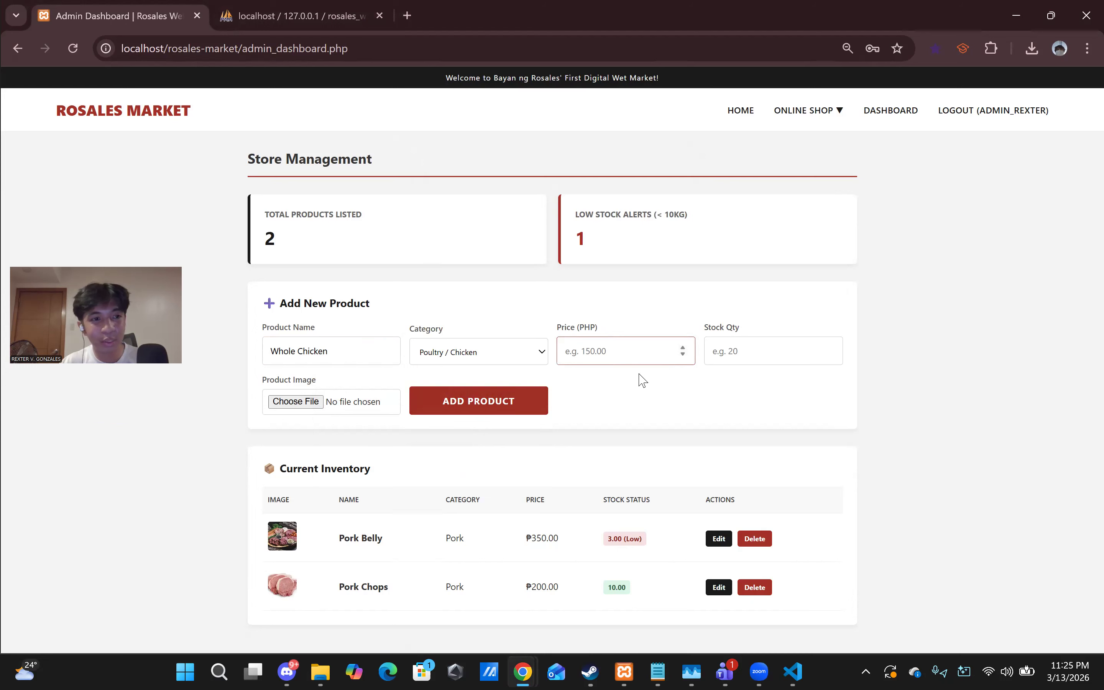
{"action": "type", "text": "120"}
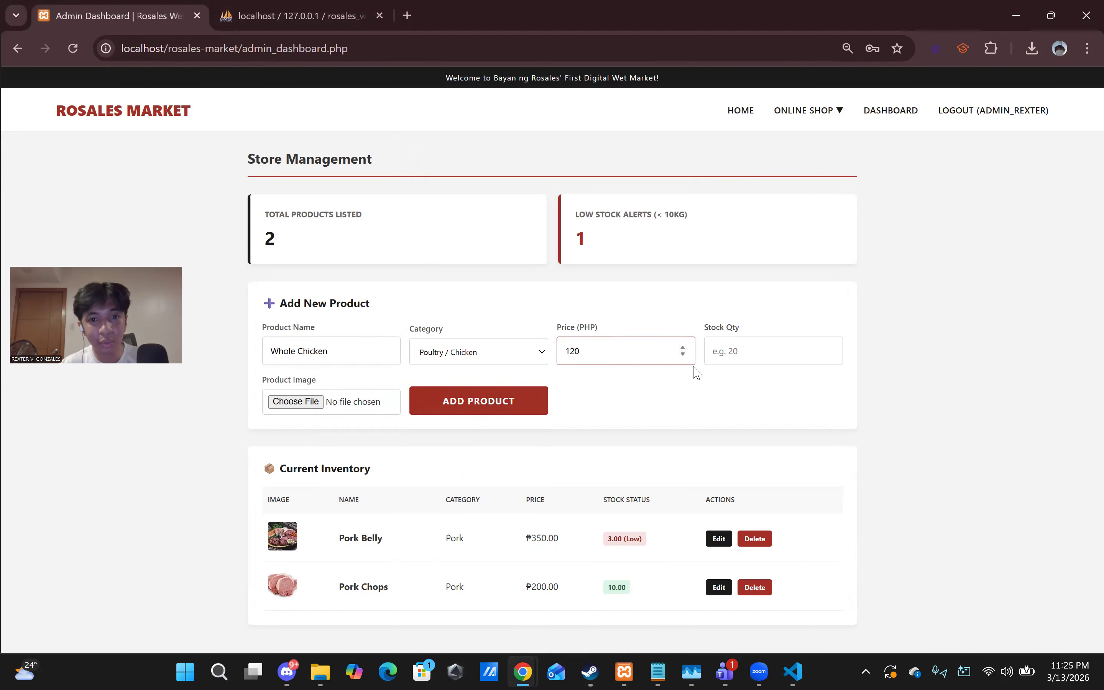
{"action": "left_click", "coordinate": [741, 352]}
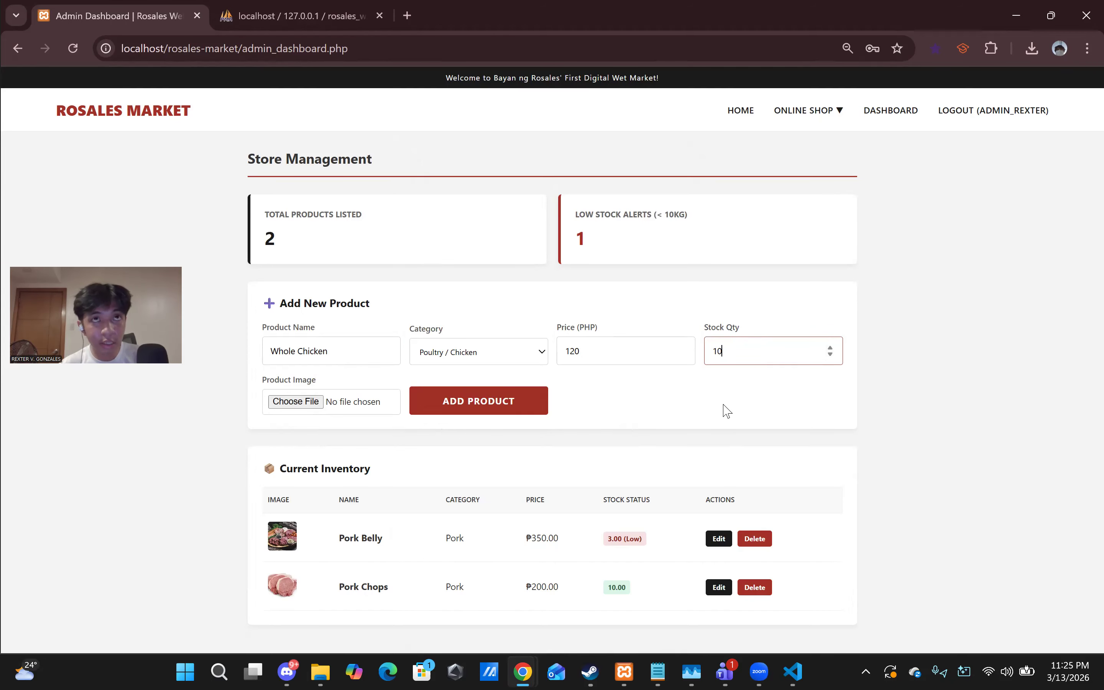
- Attach the chicken image from Downloads and add the product, getting the success message
{"action": "left_click", "coordinate": [295, 401]}
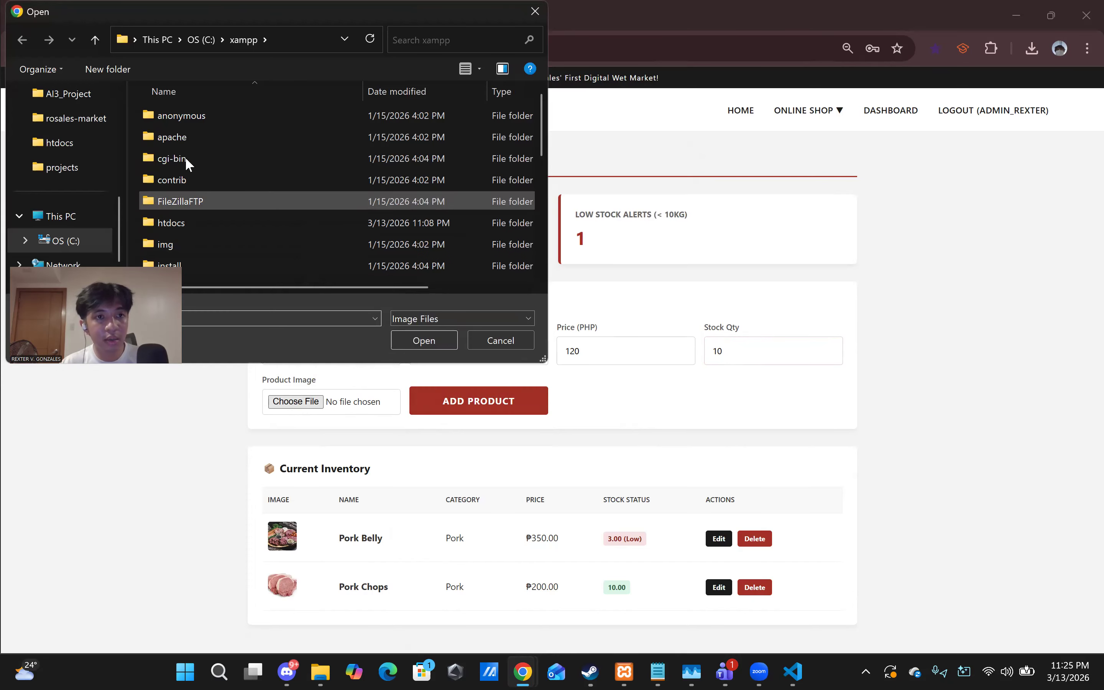
{"action": "scroll", "coordinate": [68, 216], "scroll_direction": "down", "scroll_amount": 1}
{"action": "scroll", "coordinate": [79, 194], "scroll_direction": "up", "scroll_amount": 5}
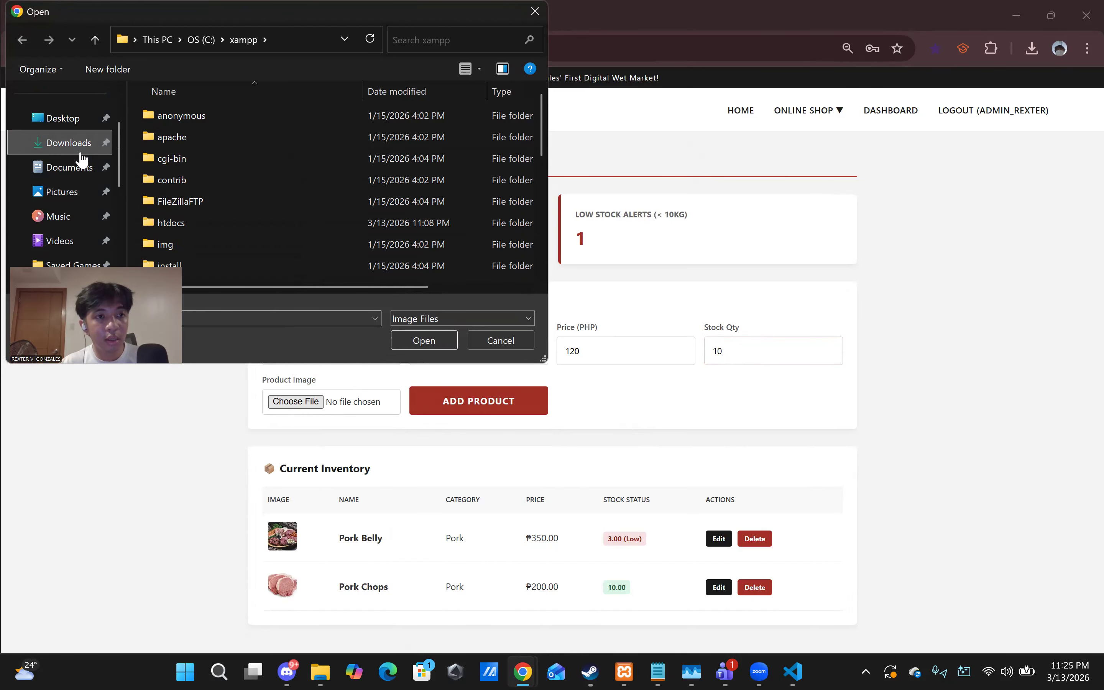
{"action": "left_click", "coordinate": [68, 142]}
{"action": "left_click", "coordinate": [205, 134]}
{"action": "left_click", "coordinate": [422, 340]}
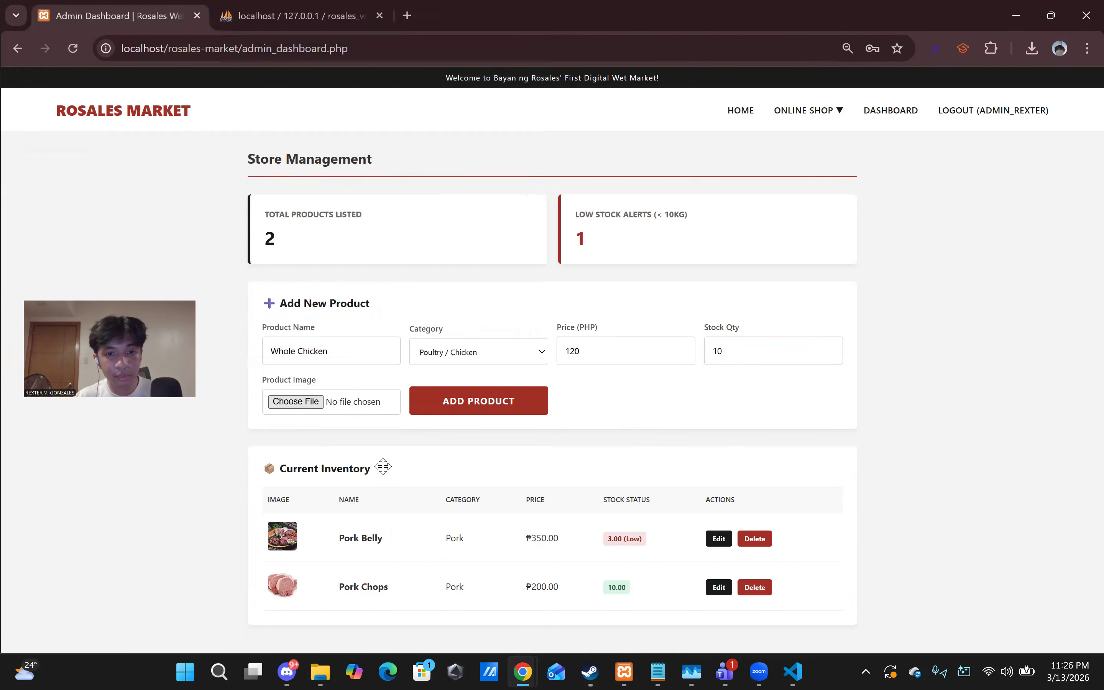
{"action": "left_click", "coordinate": [490, 406]}
{"action": "scroll", "coordinate": [510, 547], "scroll_direction": "down", "scroll_amount": 2}
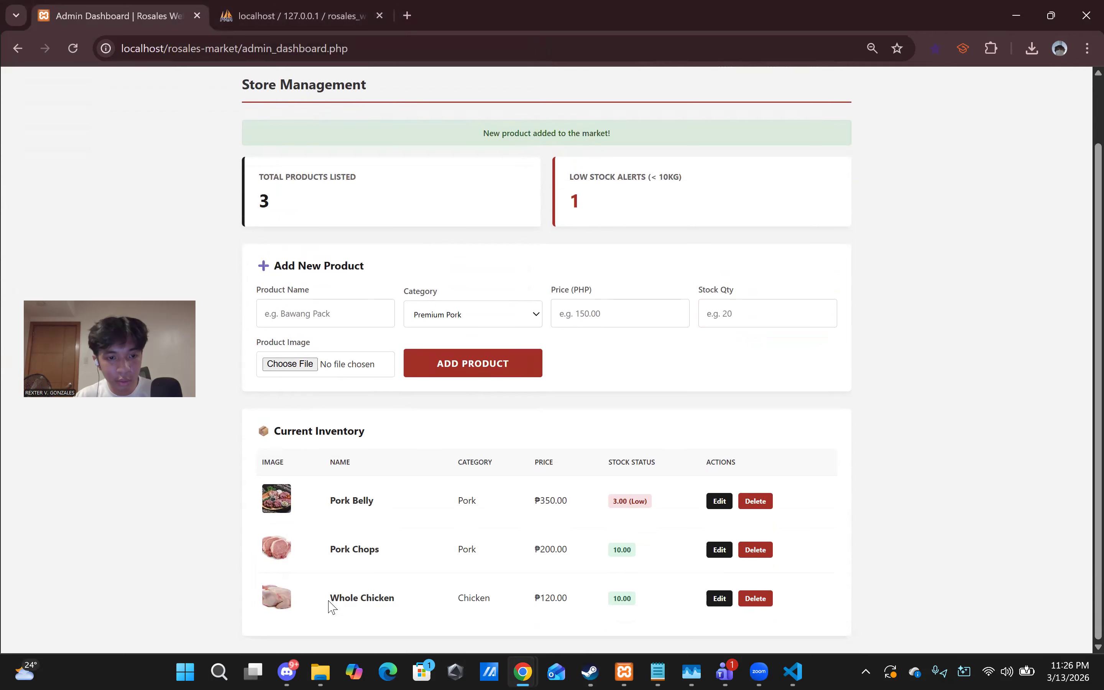
{"action": "left_click_drag", "start_coordinate": [262, 433], "coordinate": [349, 432]}
{"action": "left_click", "coordinate": [383, 437]}
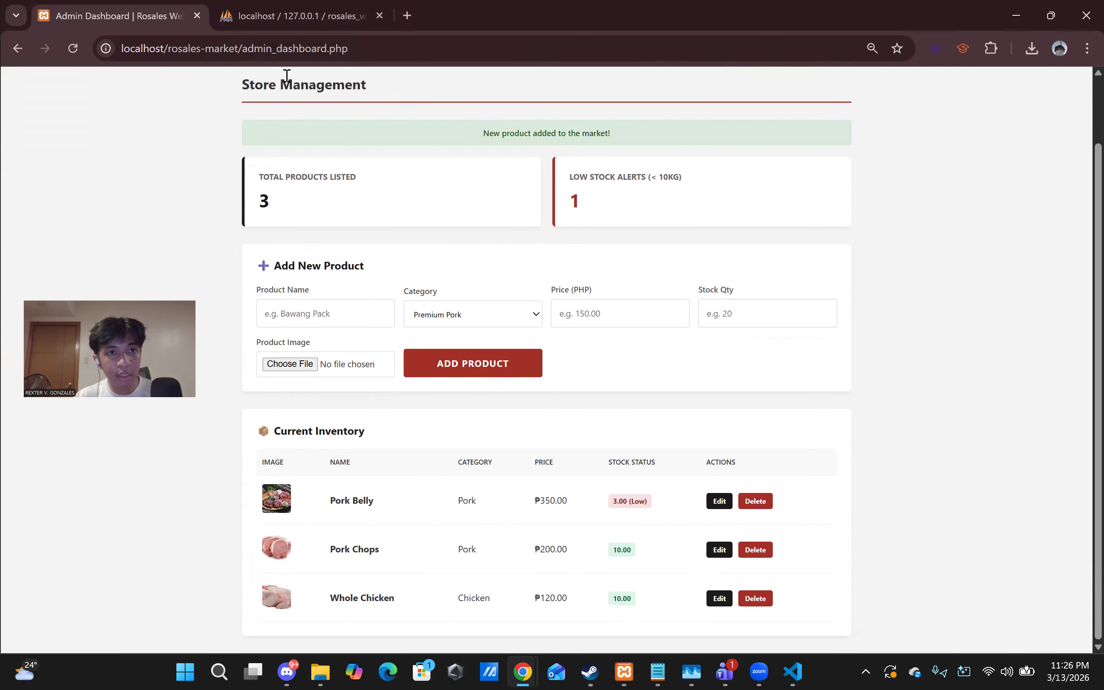
{"action": "left_click", "coordinate": [300, 16]}
- Open phpMyAdmin's products table to find Whole Chicken as product 3, then return to the dashboard tab
{"action": "left_click_drag", "start_coordinate": [104, 369], "coordinate": [97, 416]}
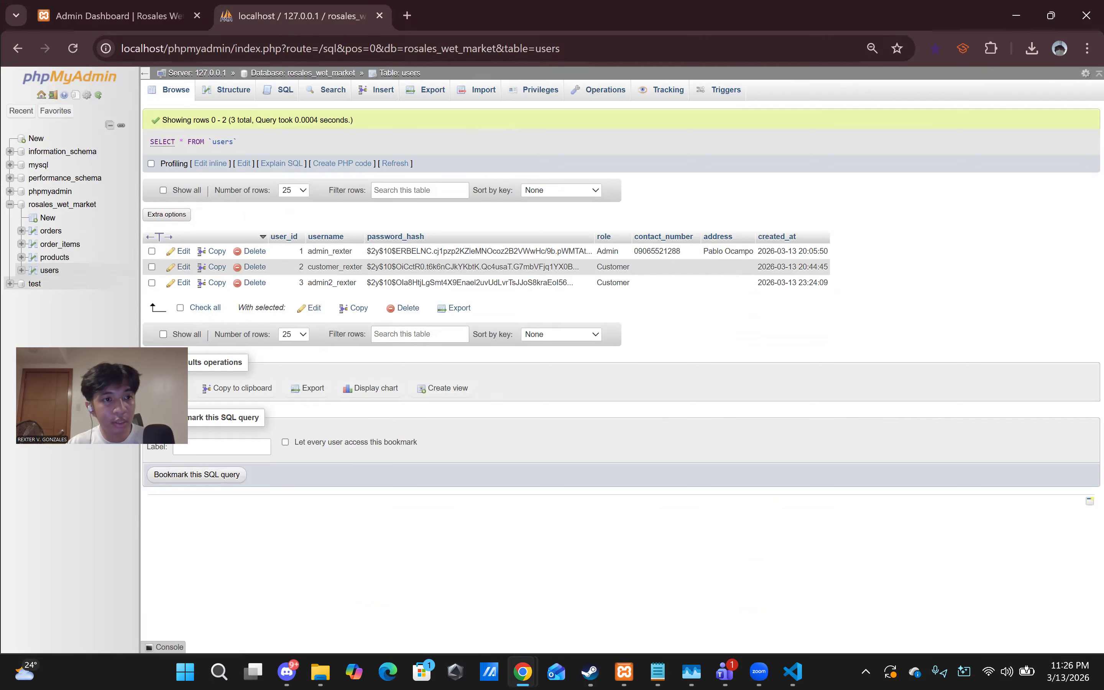
{"action": "left_click", "coordinate": [55, 257]}
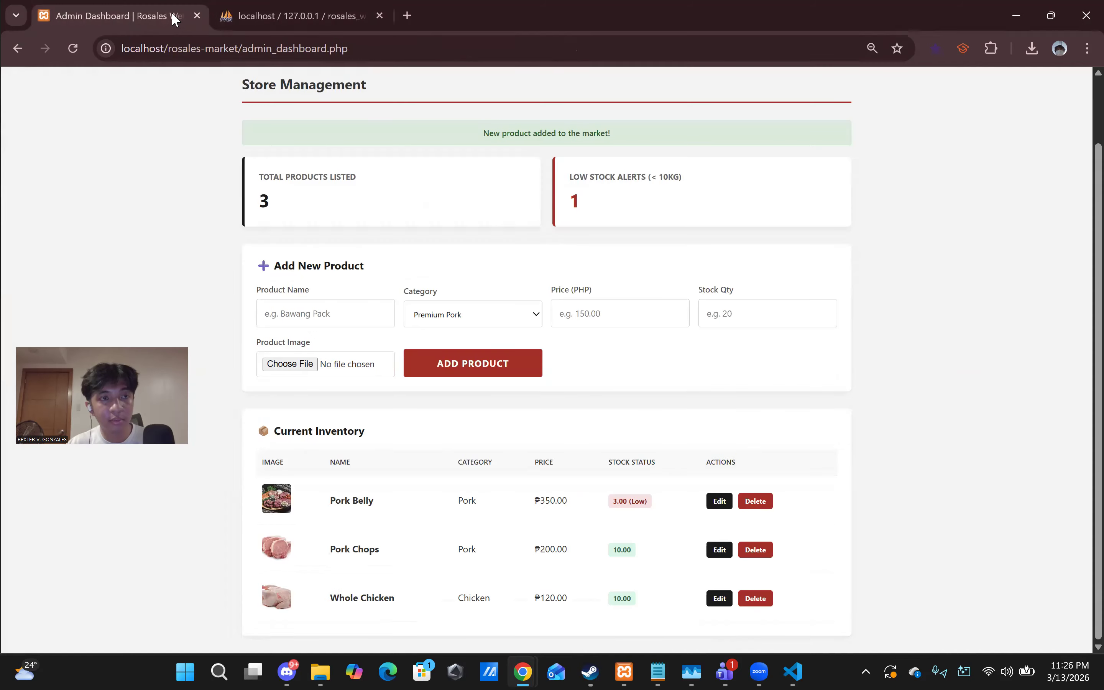
{"action": "left_click", "coordinate": [208, 17]}
{"action": "left_click", "coordinate": [216, 17]}
{"action": "left_click", "coordinate": [128, 14]}
{"action": "key", "text": "ctrl+Tab"}
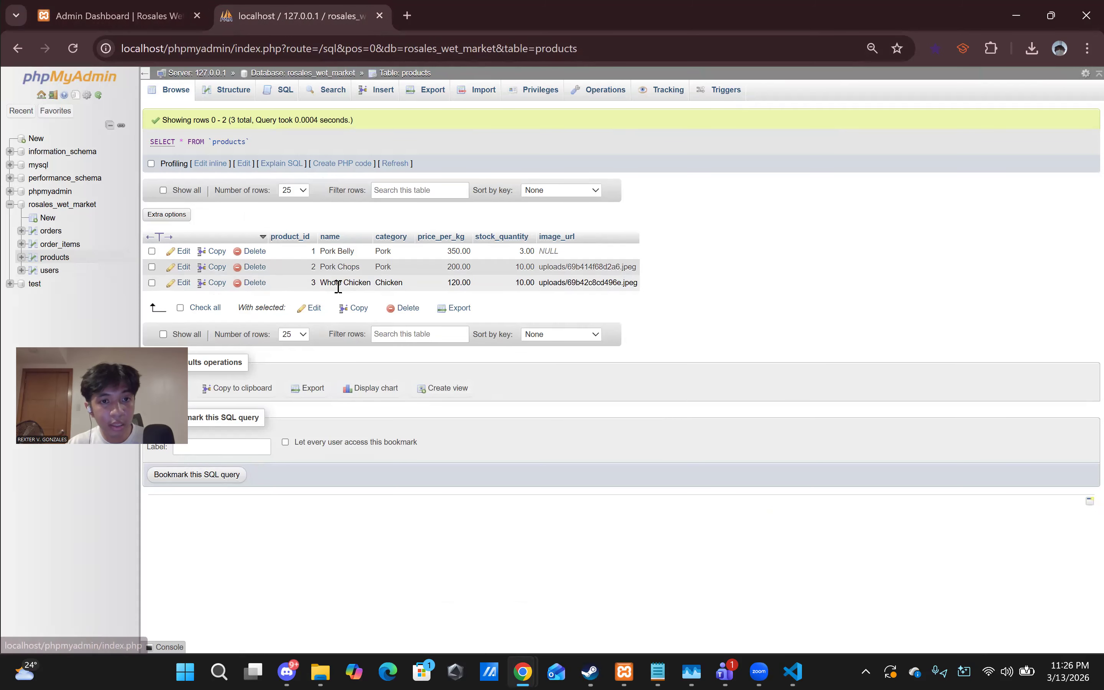
{"action": "left_click", "coordinate": [134, 21]}
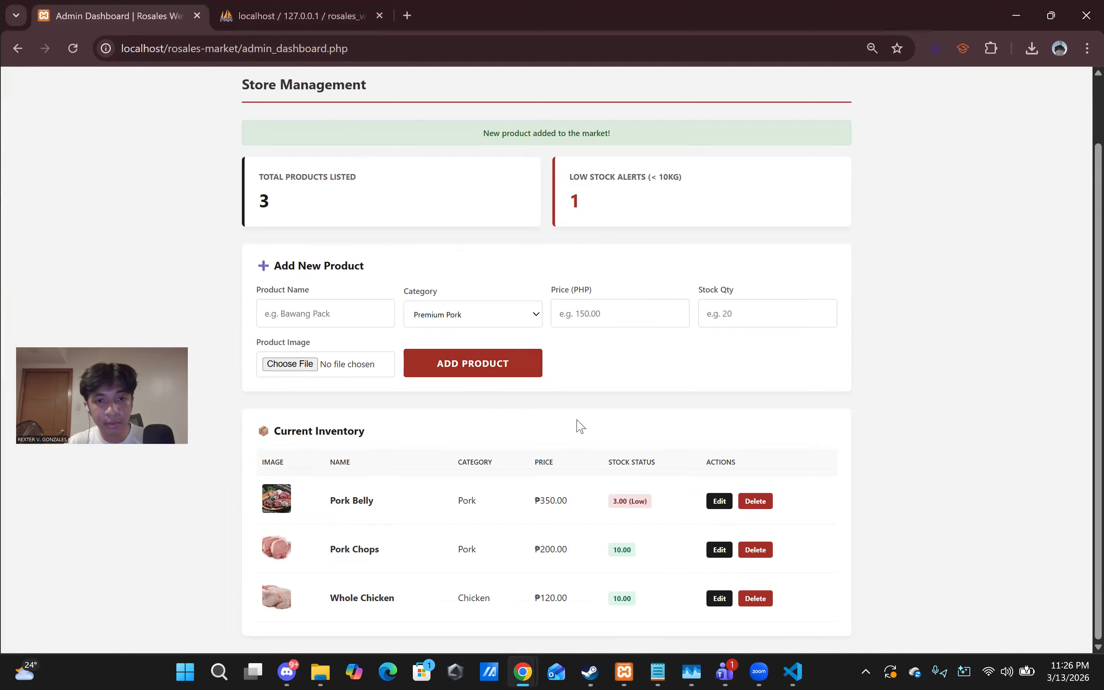
- Go to the storefront home page and scroll to Whole Chicken at ₱120.00 / kg under Today's Featured Meats
{"action": "scroll", "coordinate": [593, 406], "scroll_direction": "up", "scroll_amount": 2}
{"action": "scroll", "coordinate": [784, 256], "scroll_direction": "down", "scroll_amount": 2}
{"action": "scroll", "coordinate": [775, 146], "scroll_direction": "up", "scroll_amount": 2}
{"action": "left_click", "coordinate": [729, 116]}
{"action": "scroll", "coordinate": [697, 239], "scroll_direction": "down", "scroll_amount": 3}
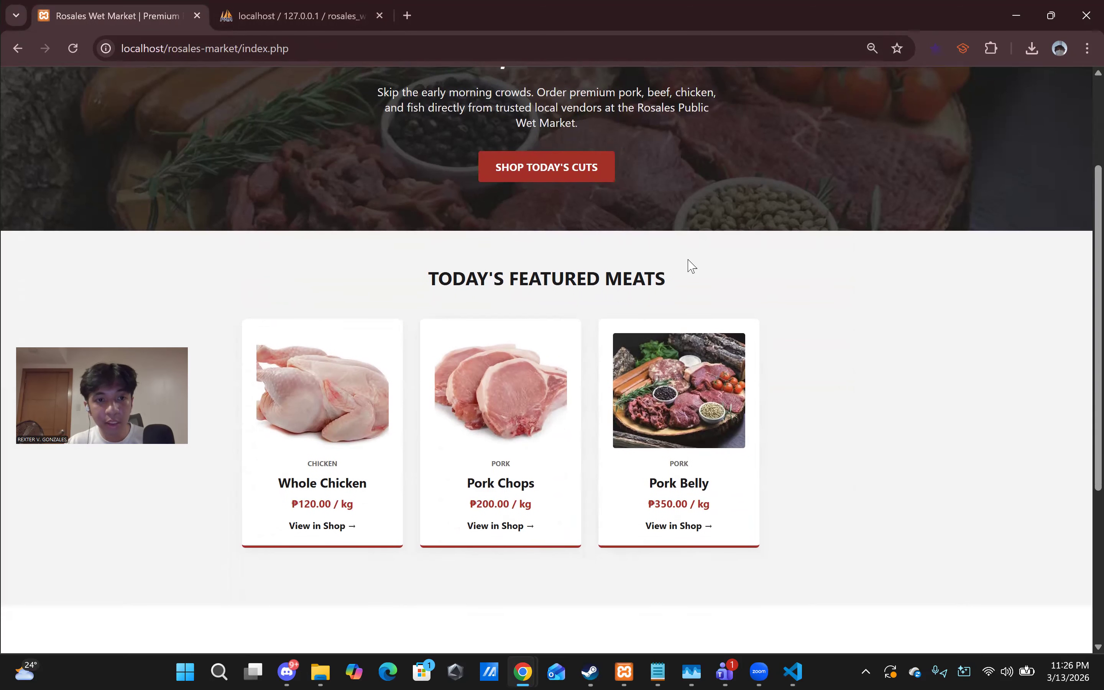
{"action": "scroll", "coordinate": [392, 440], "scroll_direction": "up", "scroll_amount": 3}
{"action": "scroll", "coordinate": [322, 424], "scroll_direction": "down", "scroll_amount": 2}
{"action": "scroll", "coordinate": [333, 431], "scroll_direction": "up", "scroll_amount": 2}
{"action": "scroll", "coordinate": [332, 431], "scroll_direction": "down", "scroll_amount": 5}
{"action": "scroll", "coordinate": [298, 212], "scroll_direction": "up", "scroll_amount": 5}
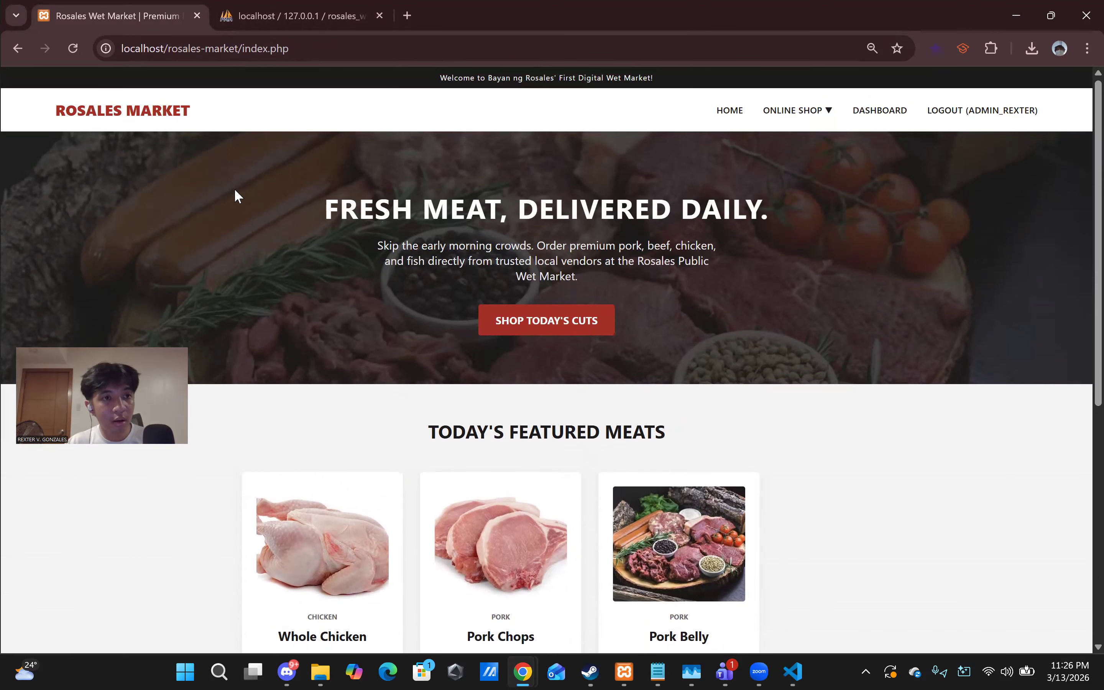
{"action": "scroll", "coordinate": [348, 276], "scroll_direction": "down", "scroll_amount": 4}
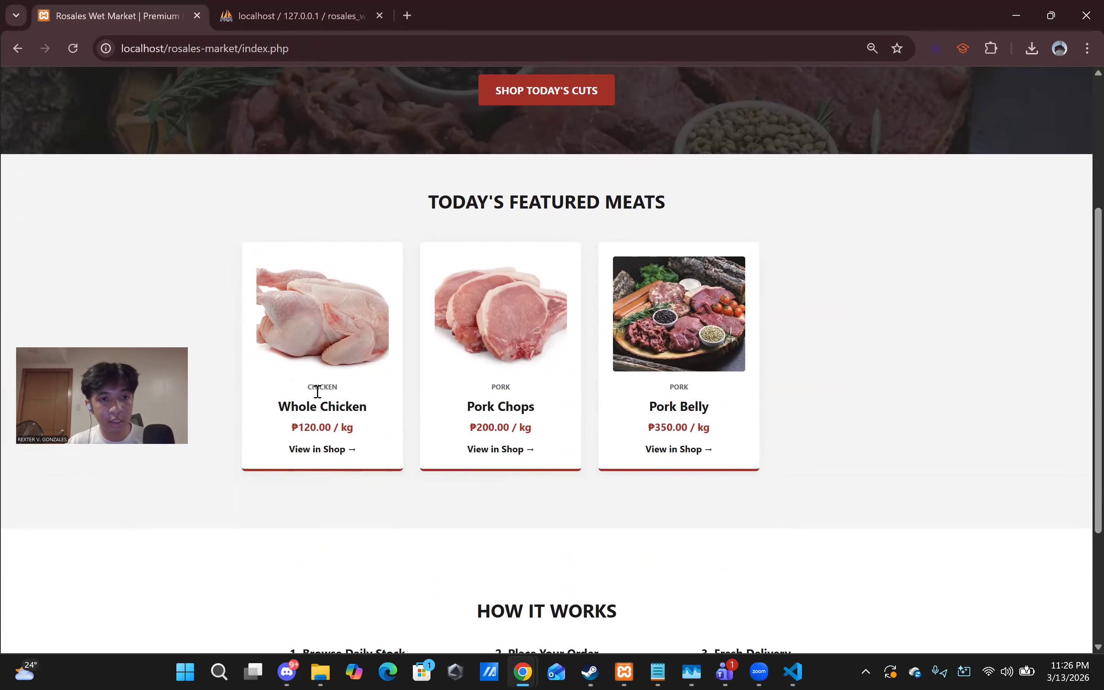
{"action": "scroll", "coordinate": [680, 451], "scroll_direction": "down", "scroll_amount": 4}
{"action": "scroll", "coordinate": [680, 451], "scroll_direction": "up", "scroll_amount": 7}
{"action": "mouse_move", "coordinate": [798, 119]}
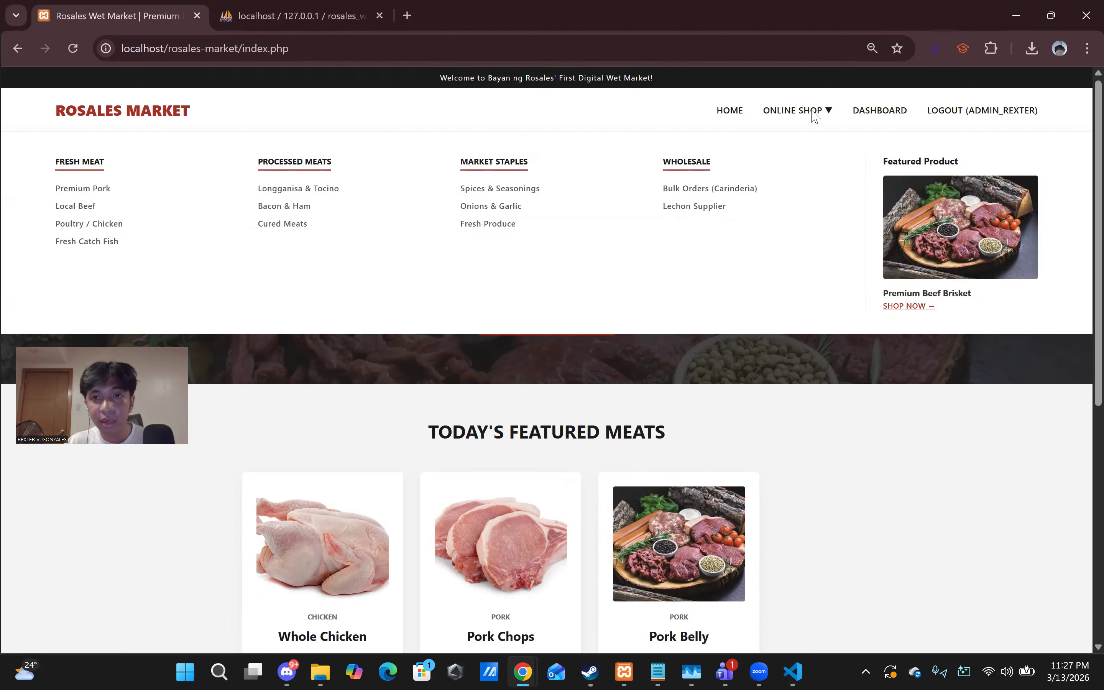
{"action": "left_click", "coordinate": [878, 113]}
{"action": "scroll", "coordinate": [594, 301], "scroll_direction": "down", "scroll_amount": 1}
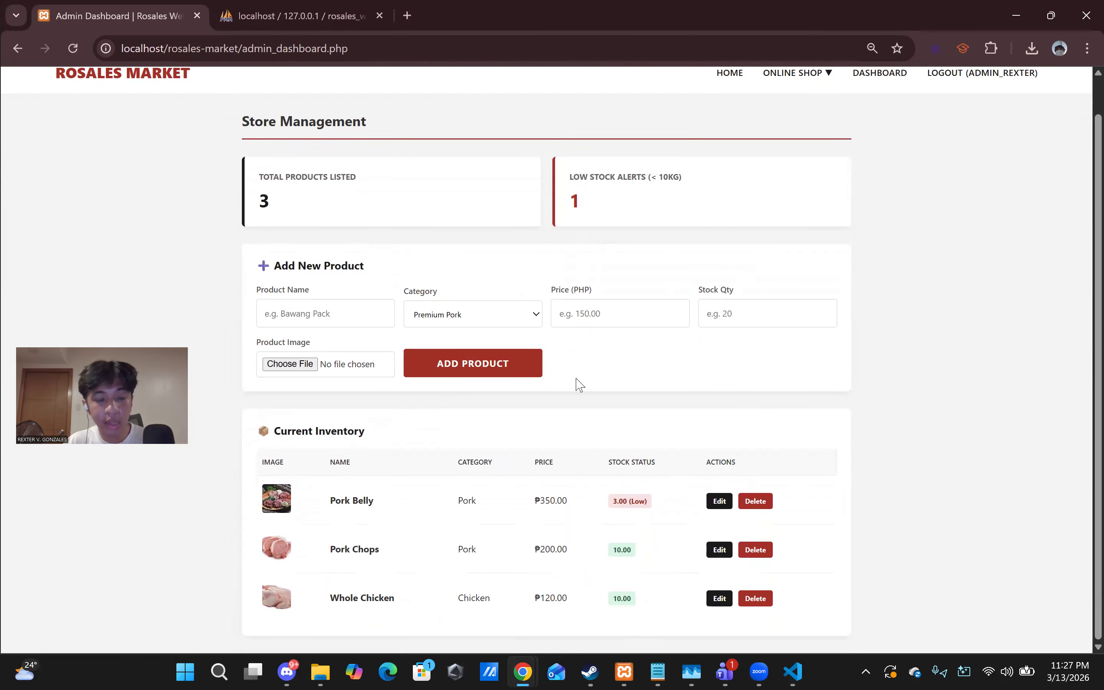
{"action": "left_click", "coordinate": [719, 500]}
{"action": "scroll", "coordinate": [714, 502], "scroll_direction": "up", "scroll_amount": 1}
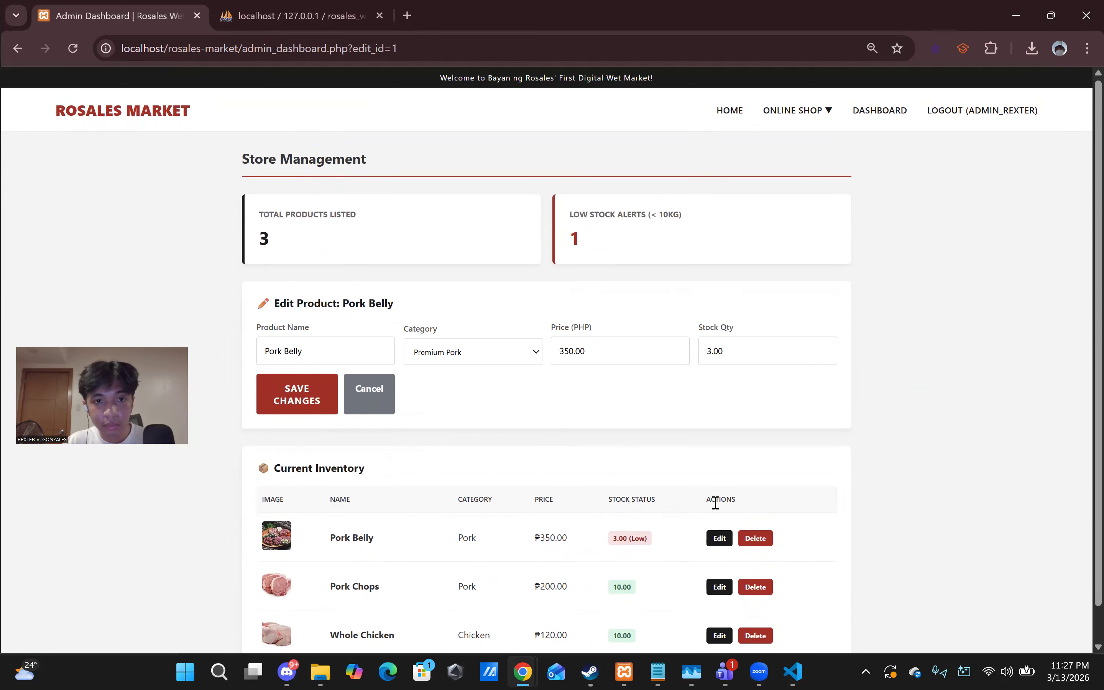
{"action": "scroll", "coordinate": [554, 452], "scroll_direction": "down", "scroll_amount": 1}
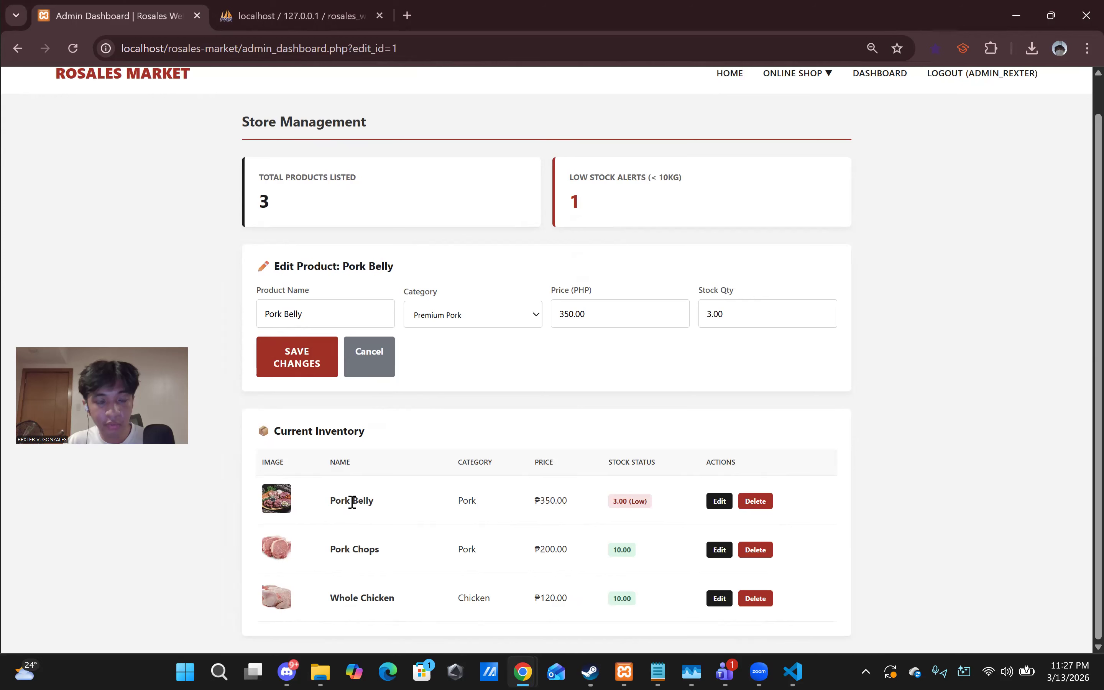
{"action": "left_click_drag", "start_coordinate": [321, 315], "coordinate": [257, 319]}
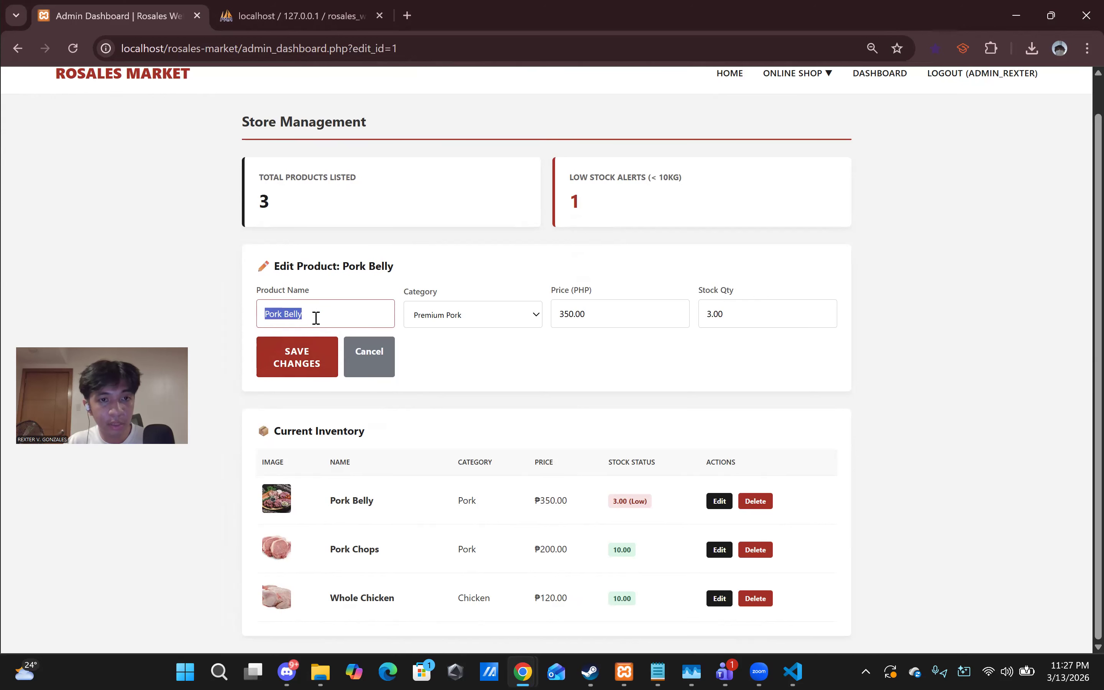
{"action": "left_click", "coordinate": [493, 361]}
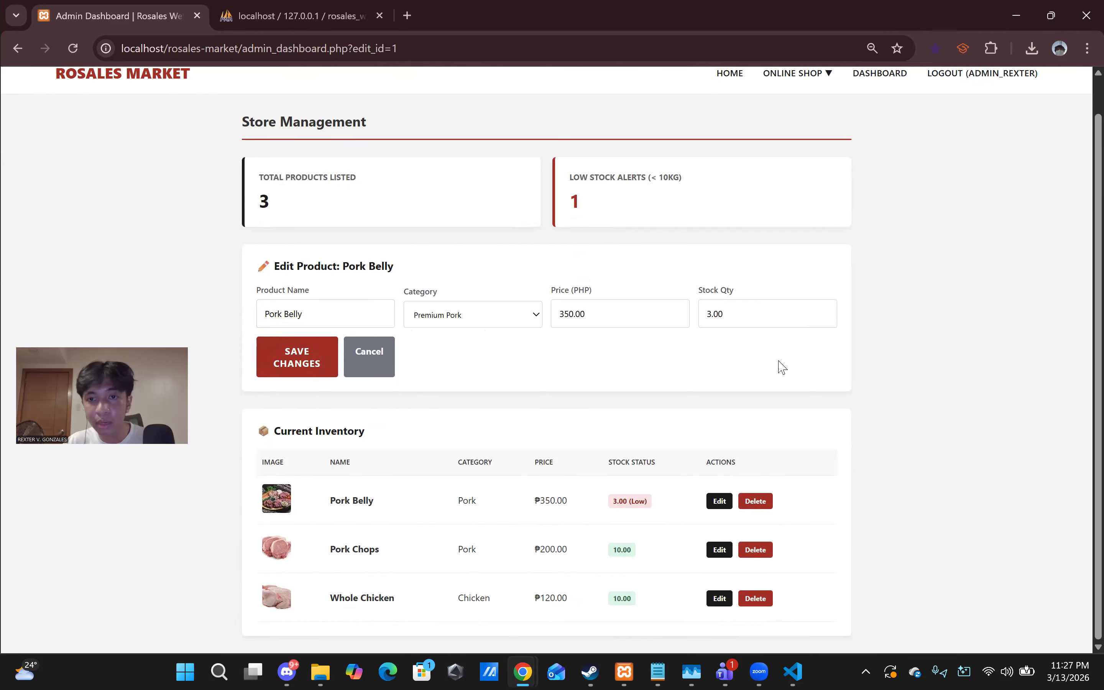
{"action": "scroll", "coordinate": [782, 368], "scroll_direction": "up", "scroll_amount": 1}
{"action": "left_click", "coordinate": [381, 389]}
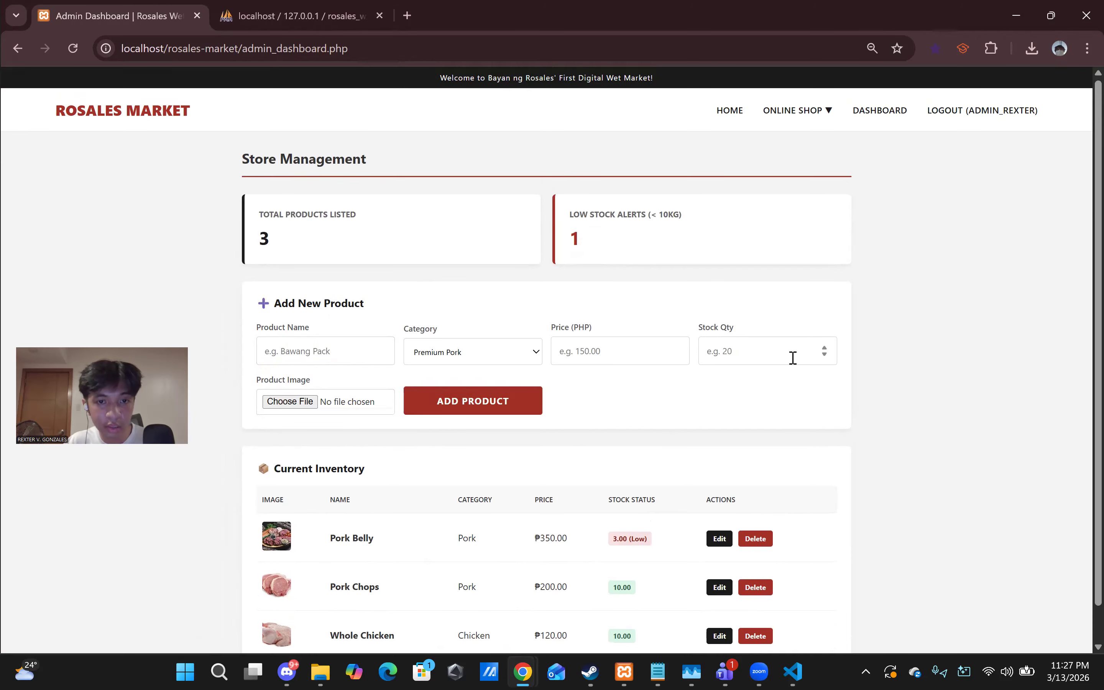
{"action": "scroll", "coordinate": [753, 352], "scroll_direction": "down", "scroll_amount": 1}
{"action": "scroll", "coordinate": [798, 219], "scroll_direction": "up", "scroll_amount": 1}
{"action": "scroll", "coordinate": [866, 182], "scroll_direction": "down", "scroll_amount": 1}
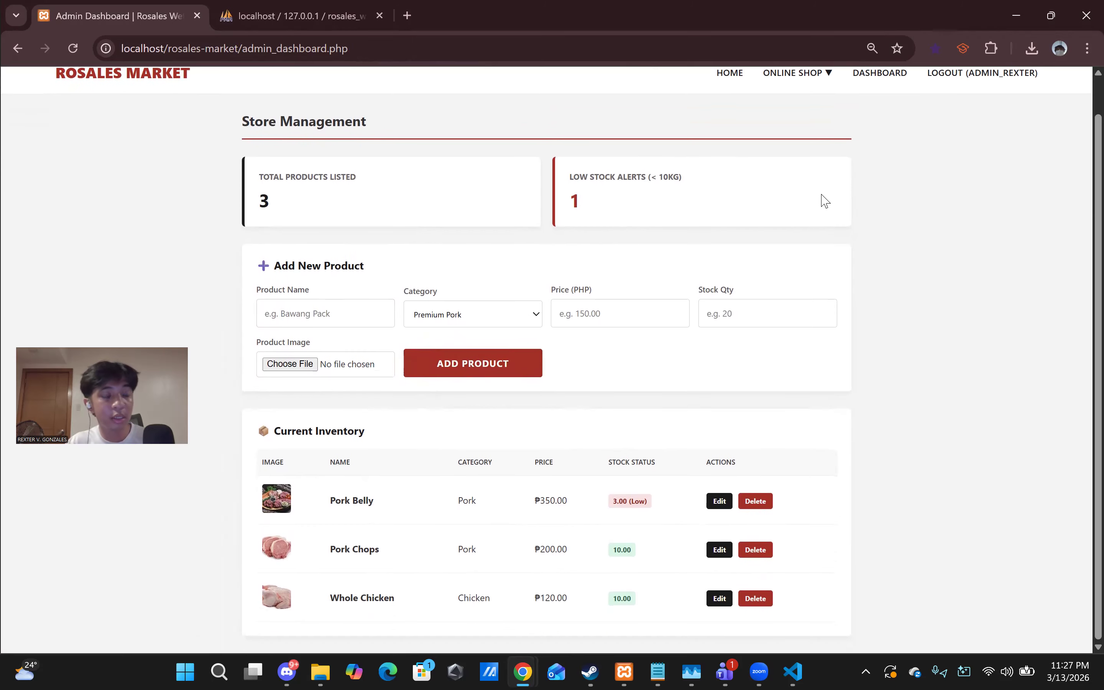
{"action": "scroll", "coordinate": [866, 210], "scroll_direction": "up", "scroll_amount": 1}
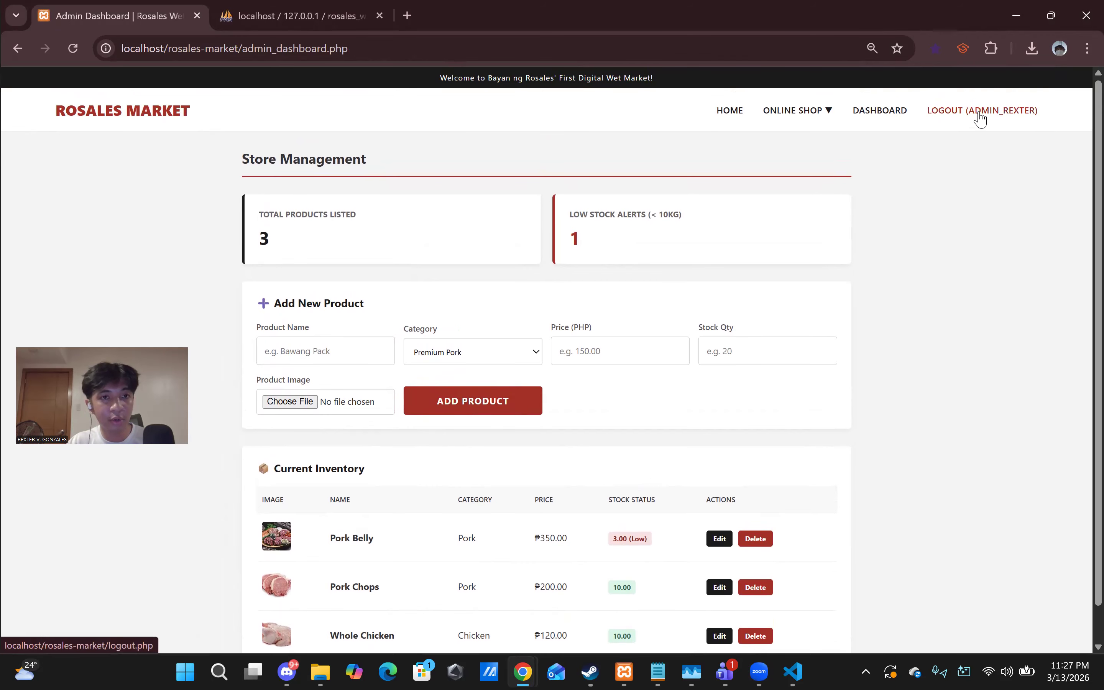
- Log out of the admin account and log in with the suggested customer username and its password
{"action": "mouse_move", "coordinate": [818, 116]}
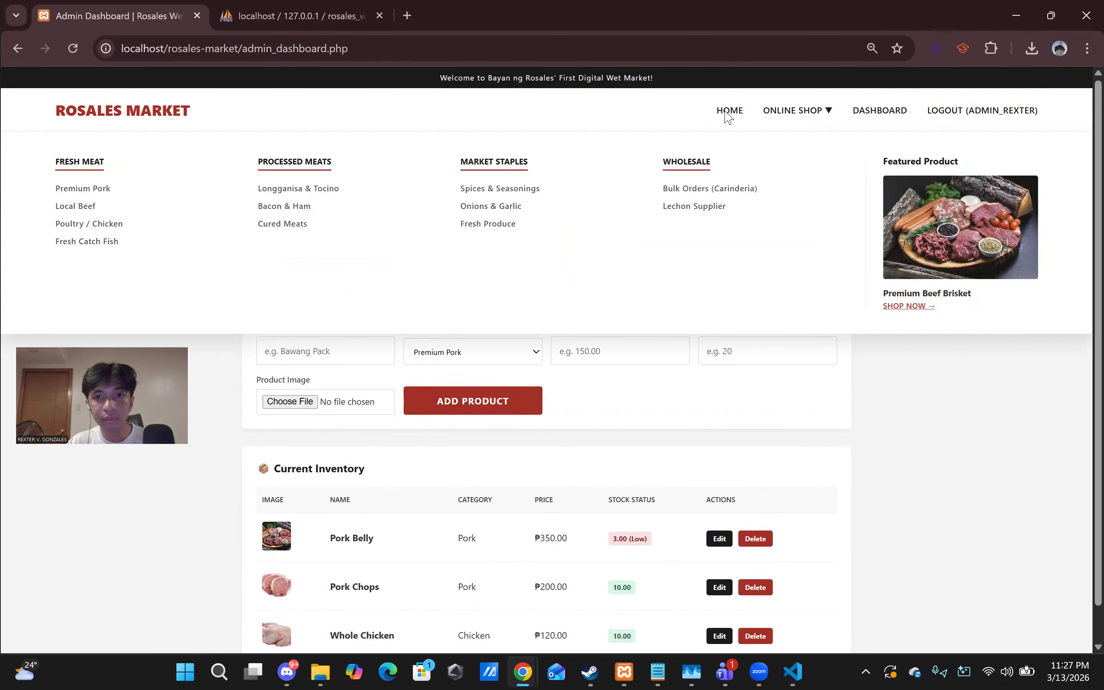
{"action": "left_click", "coordinate": [1001, 116]}
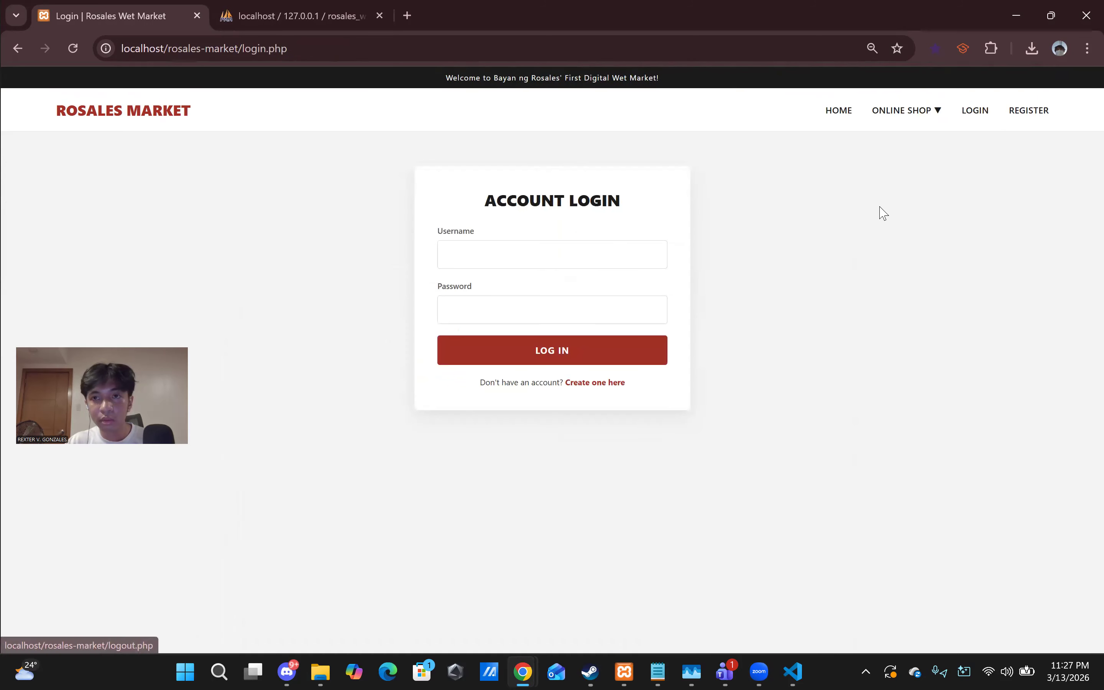
{"action": "left_click", "coordinate": [573, 257]}
{"action": "type", "text": "customer"}
{"action": "key", "text": "Down"}
{"action": "key", "text": "Return"}
{"action": "key", "text": "Tab"}
{"action": "type", "text": "•••"}
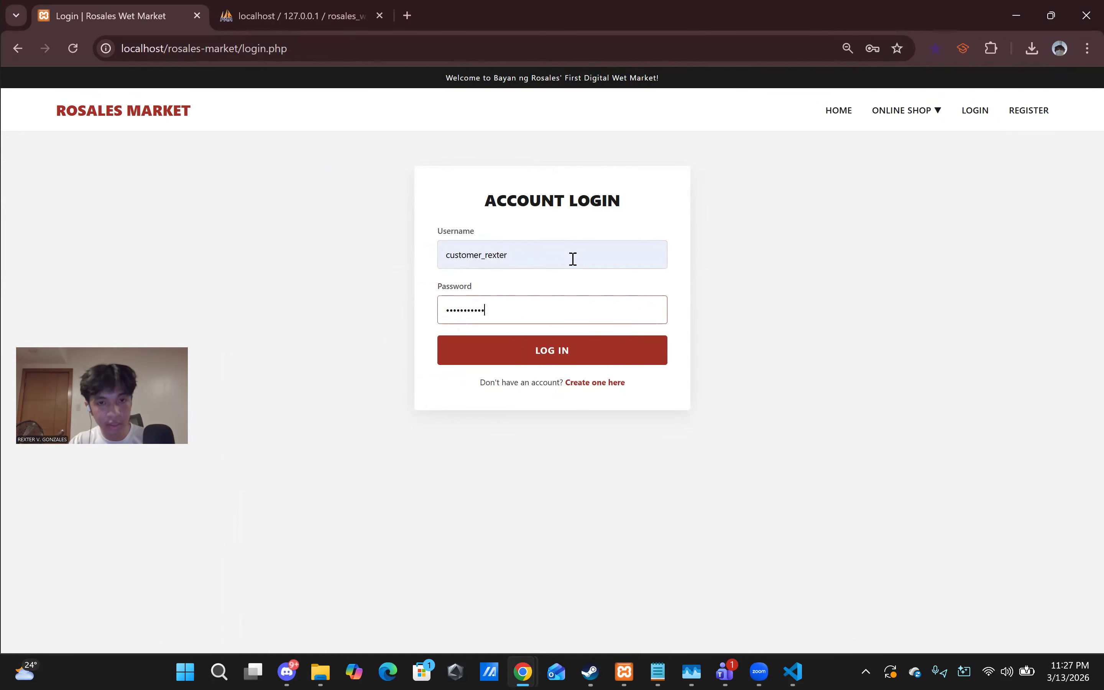
{"action": "key", "text": "Return"}
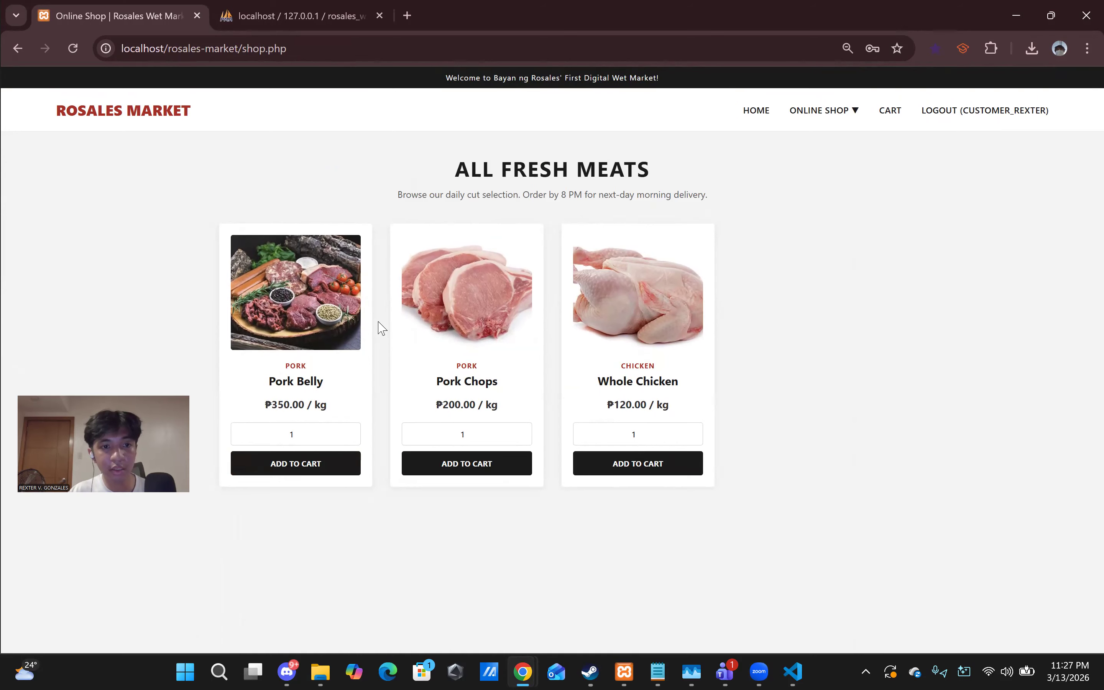
- Edit the Whole Chicken quantity and add it to the cart, which creates an 11 kg line
{"action": "mouse_move", "coordinate": [804, 135]}
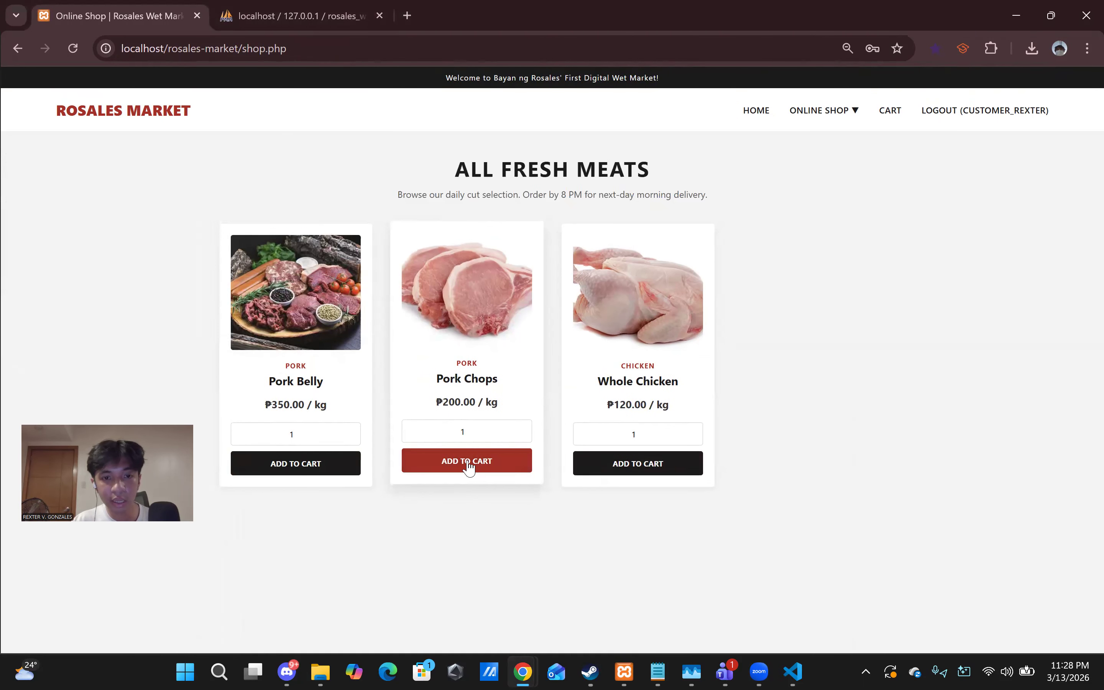
{"action": "left_click", "coordinate": [630, 470]}
{"action": "left_click", "coordinate": [657, 465]}
{"action": "key", "text": "BackSpace"}
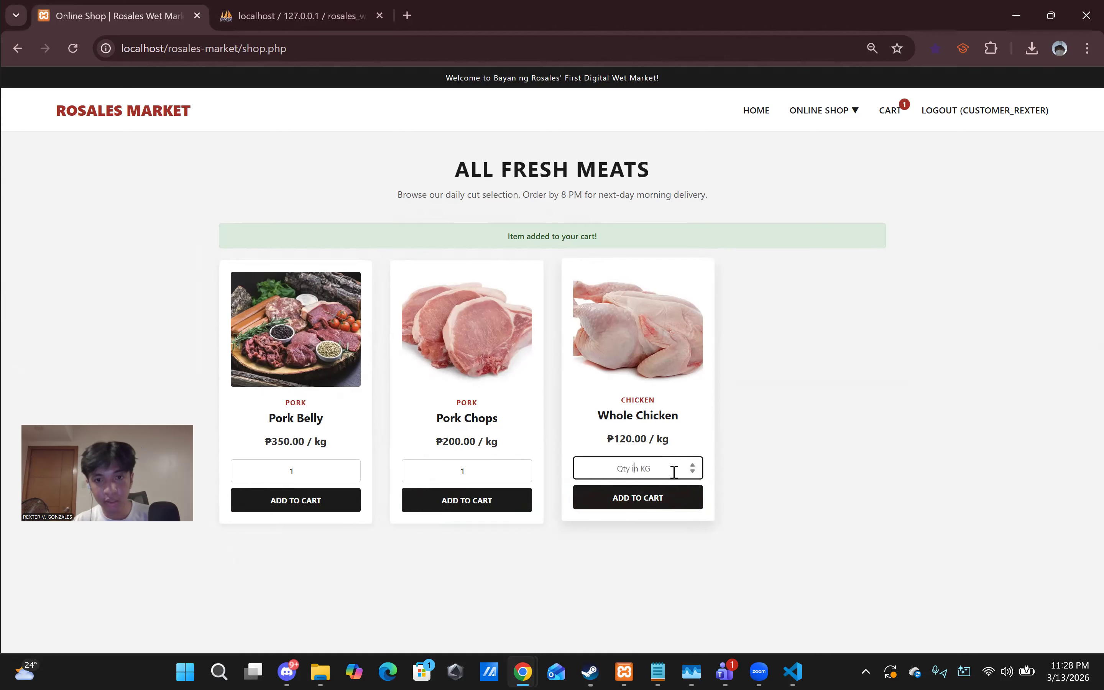
{"action": "type", "text": "1"}
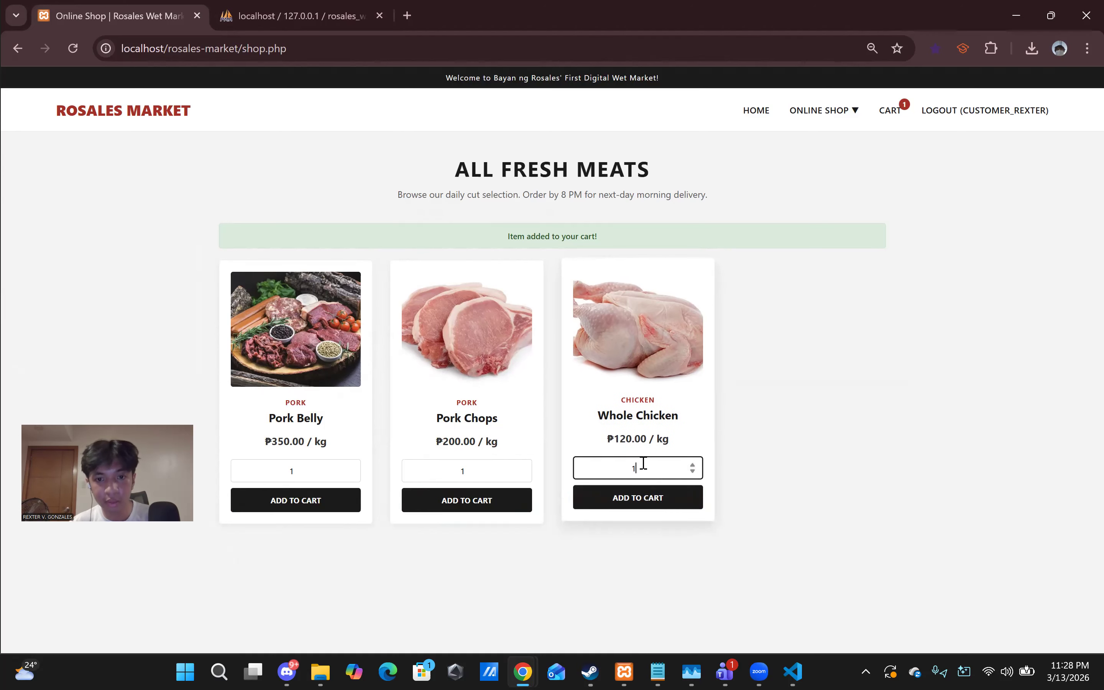
{"action": "key", "text": "Return"}
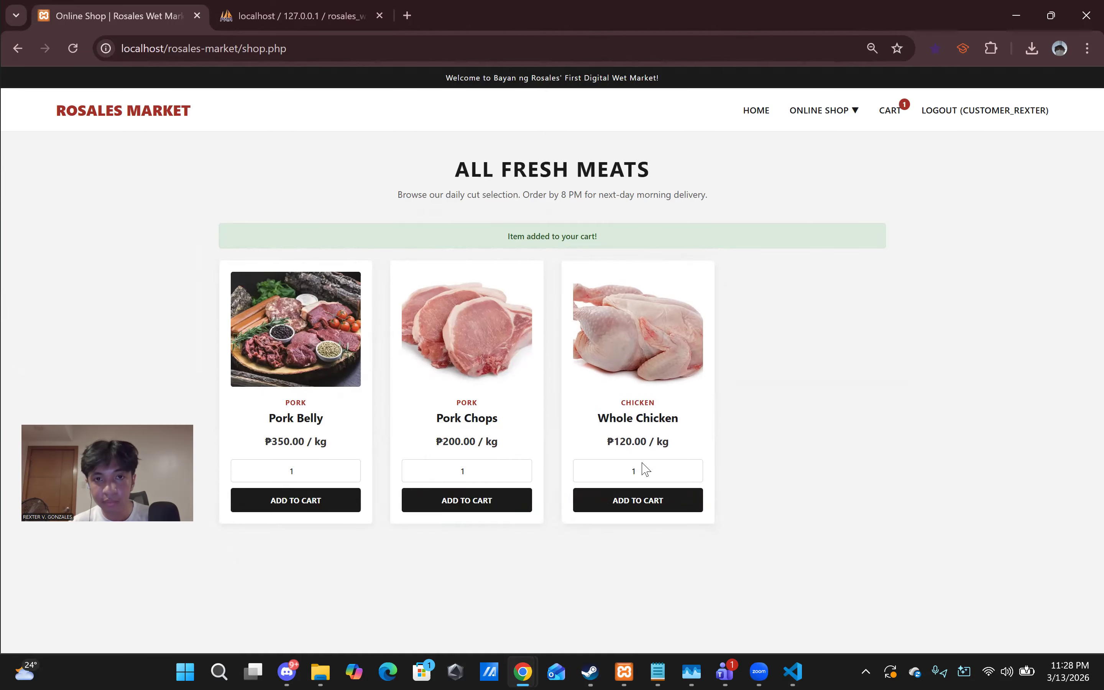
- Remove the 11 kg Whole Chicken line from the cart
{"action": "left_click", "coordinate": [890, 111]}
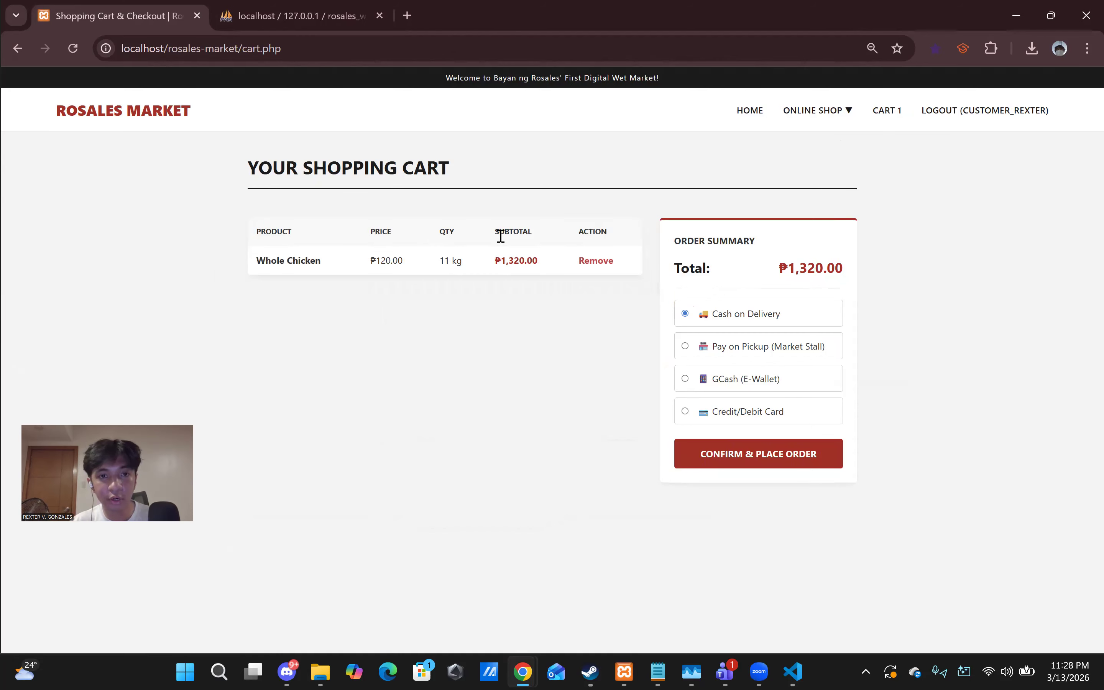
{"action": "left_click_drag", "start_coordinate": [437, 267], "coordinate": [474, 269]}
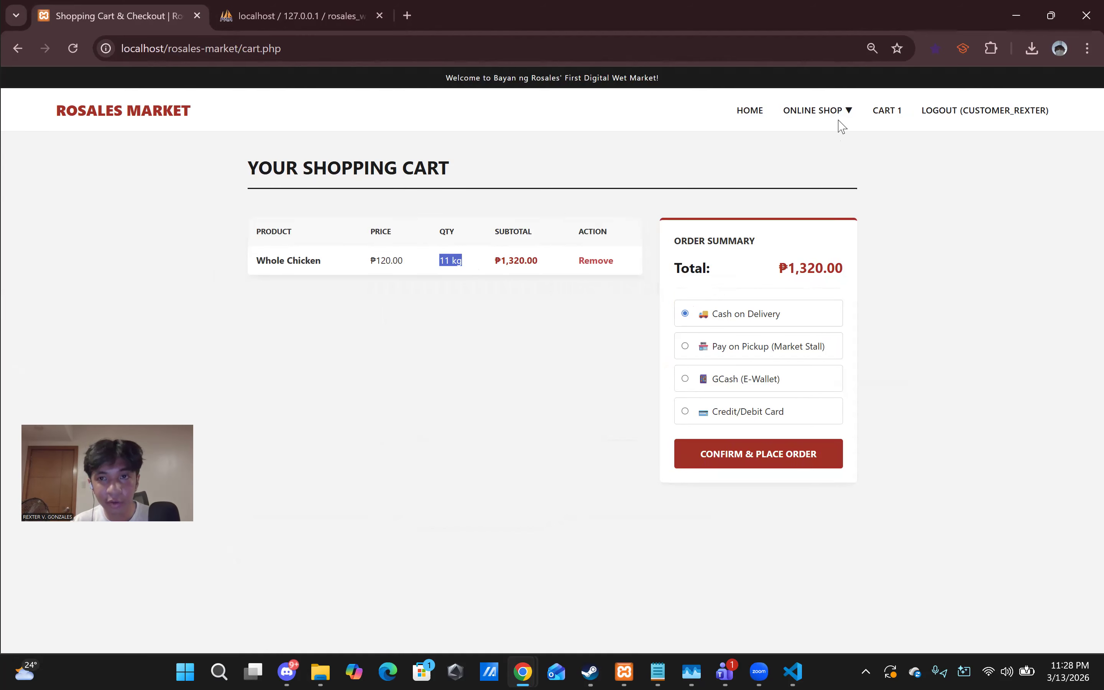
{"action": "left_click", "coordinate": [592, 261]}
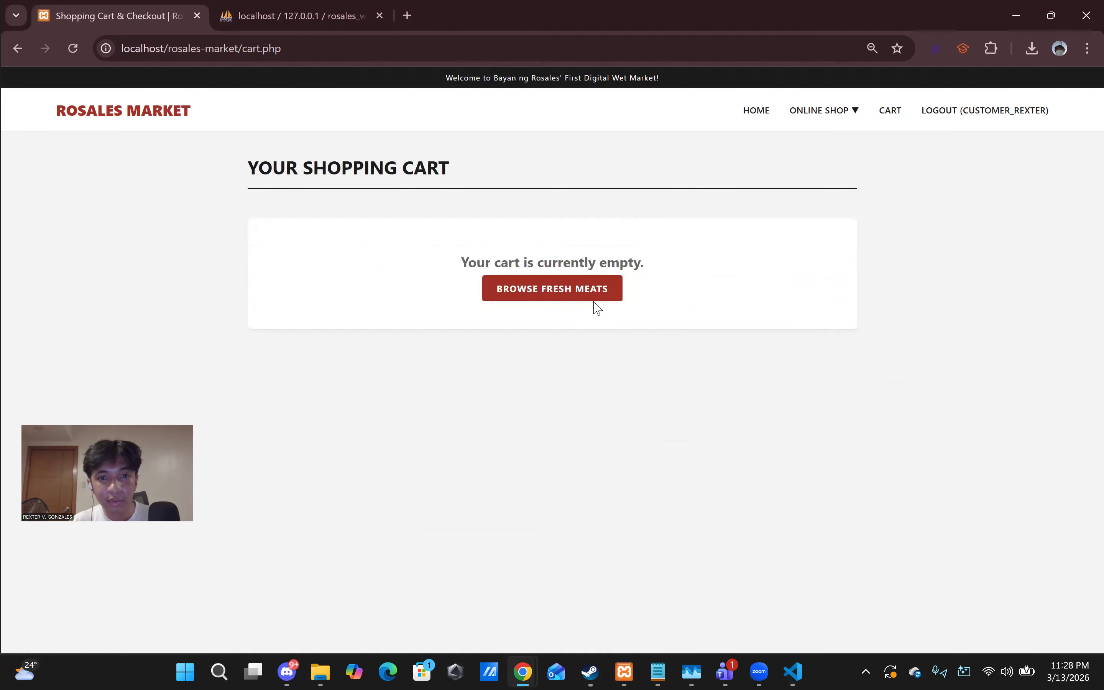
- Go to Online Shop > Poultry / Chicken and add Whole Chicken to the cart again with a new quantity
{"action": "left_click", "coordinate": [830, 122]}
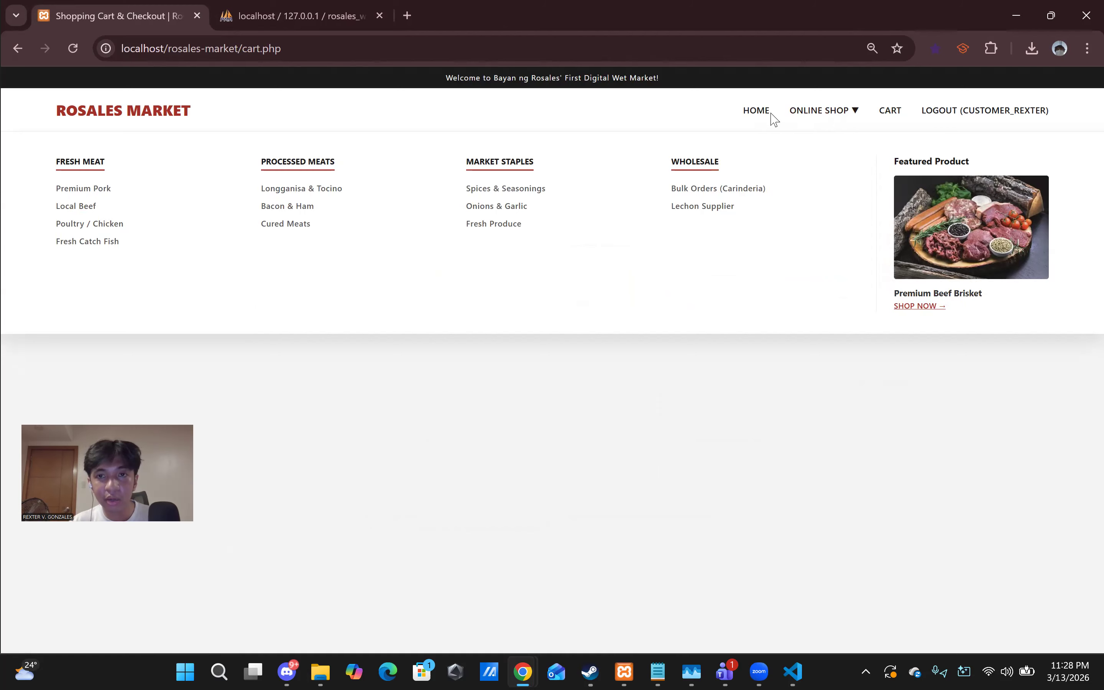
{"action": "mouse_move", "coordinate": [835, 113]}
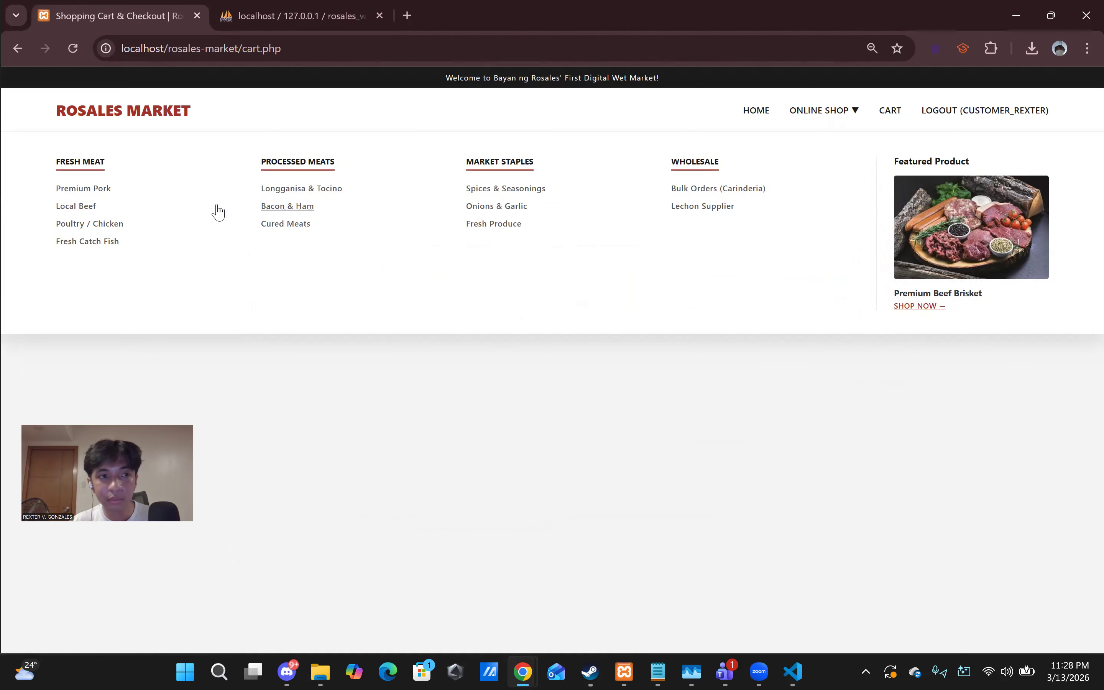
{"action": "left_click", "coordinate": [92, 224]}
{"action": "left_click", "coordinate": [314, 431]}
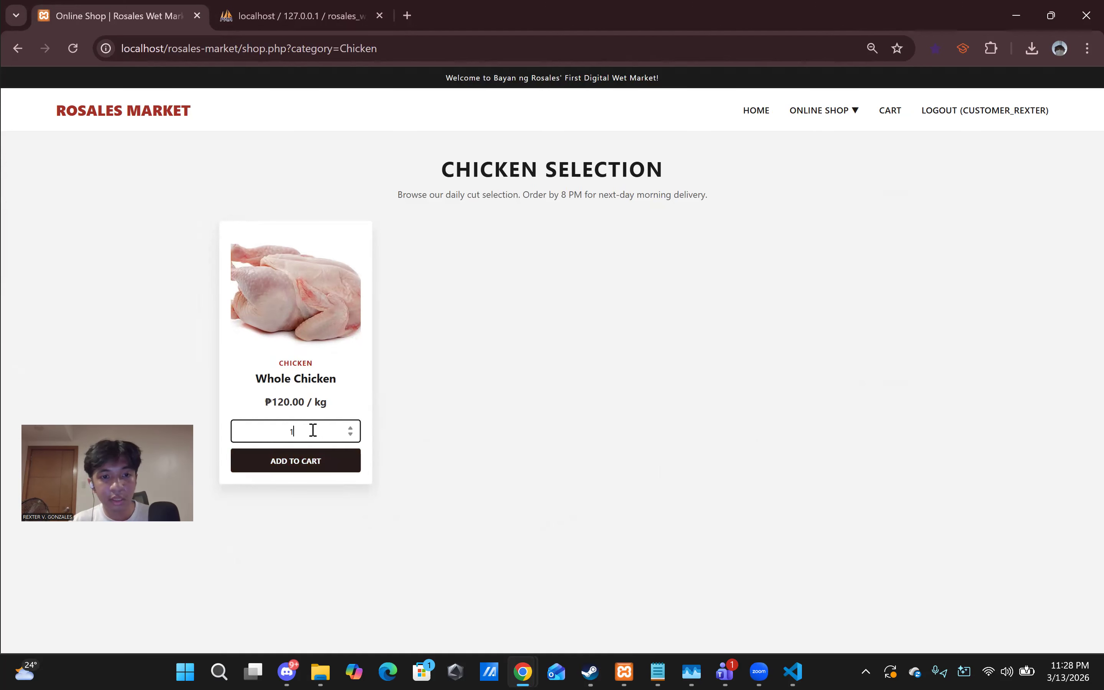
{"action": "type", "text": "1"}
{"action": "key", "text": "Return"}
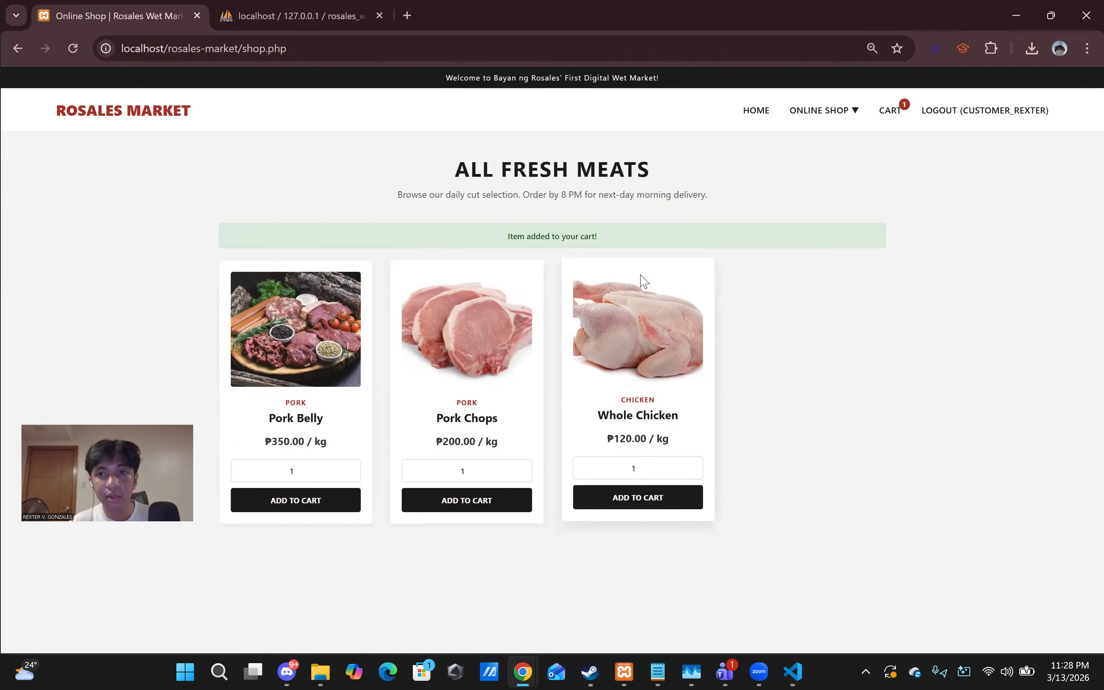
- Check out the 5 kg Whole Chicken with Cash on Delivery, then highlight the Order #0003 receipt details
{"action": "left_click", "coordinate": [889, 115]}
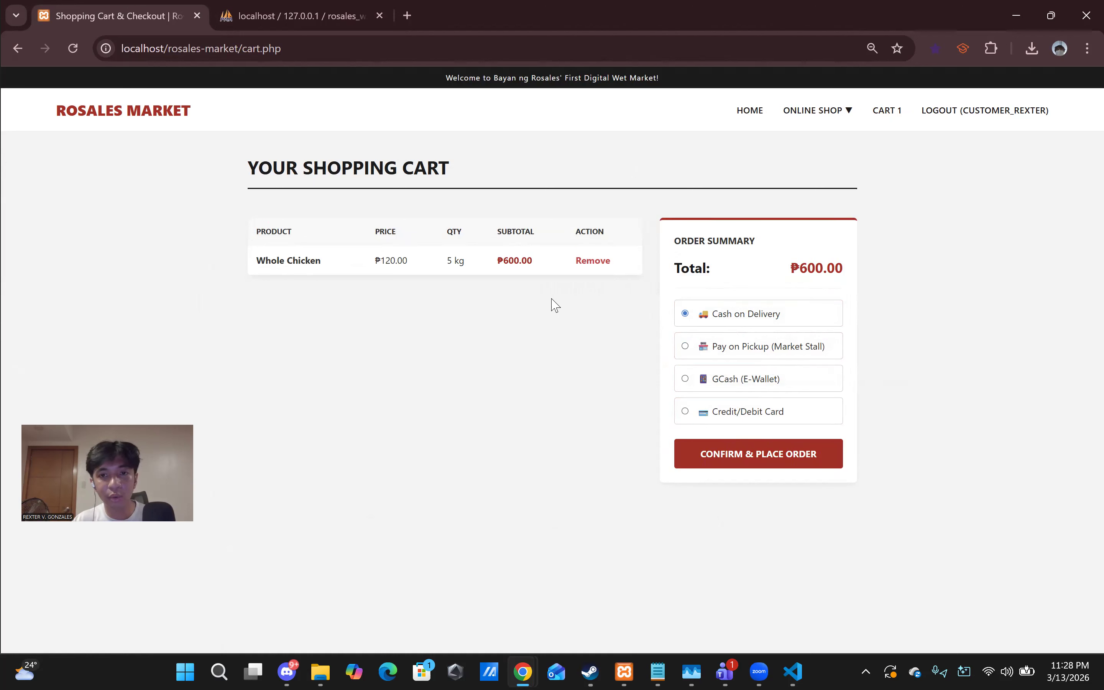
{"action": "left_click", "coordinate": [803, 457]}
{"action": "left_click_drag", "start_coordinate": [392, 165], "coordinate": [621, 313]}
{"action": "left_click", "coordinate": [679, 312]}
{"action": "left_click_drag", "start_coordinate": [434, 194], "coordinate": [680, 367]}
{"action": "left_click", "coordinate": [682, 369]}
{"action": "left_click_drag", "start_coordinate": [484, 269], "coordinate": [561, 269]}
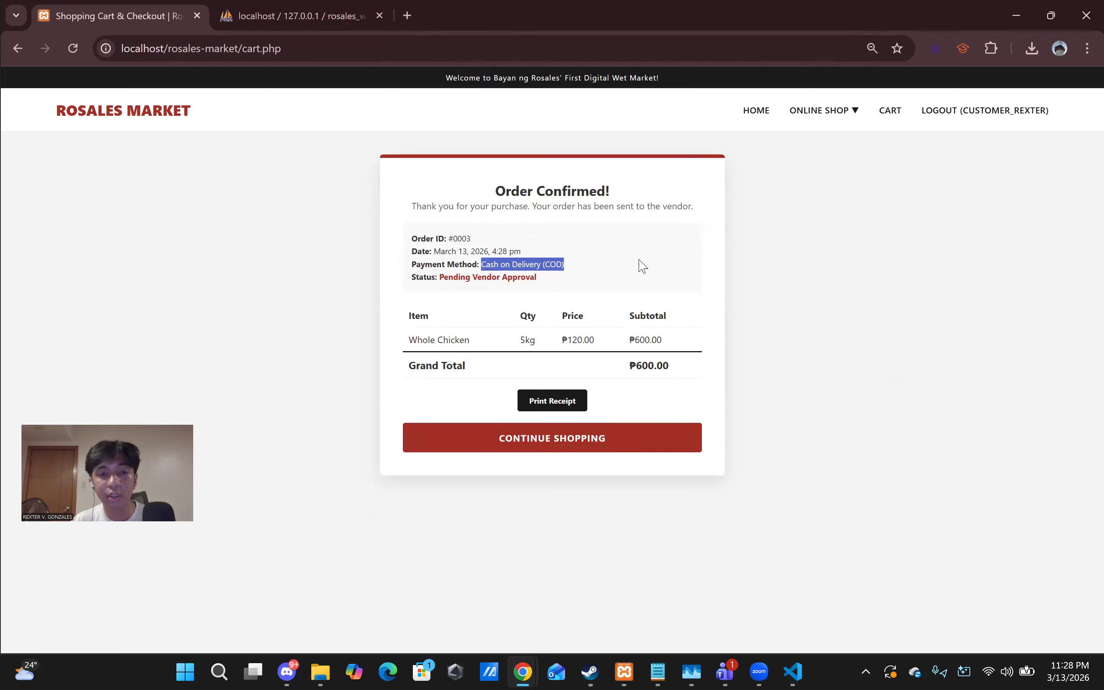
- Switch back and forth between the order receipt and the phpMyAdmin products tab, then close phpMyAdmin
{"action": "left_click", "coordinate": [593, 265]}
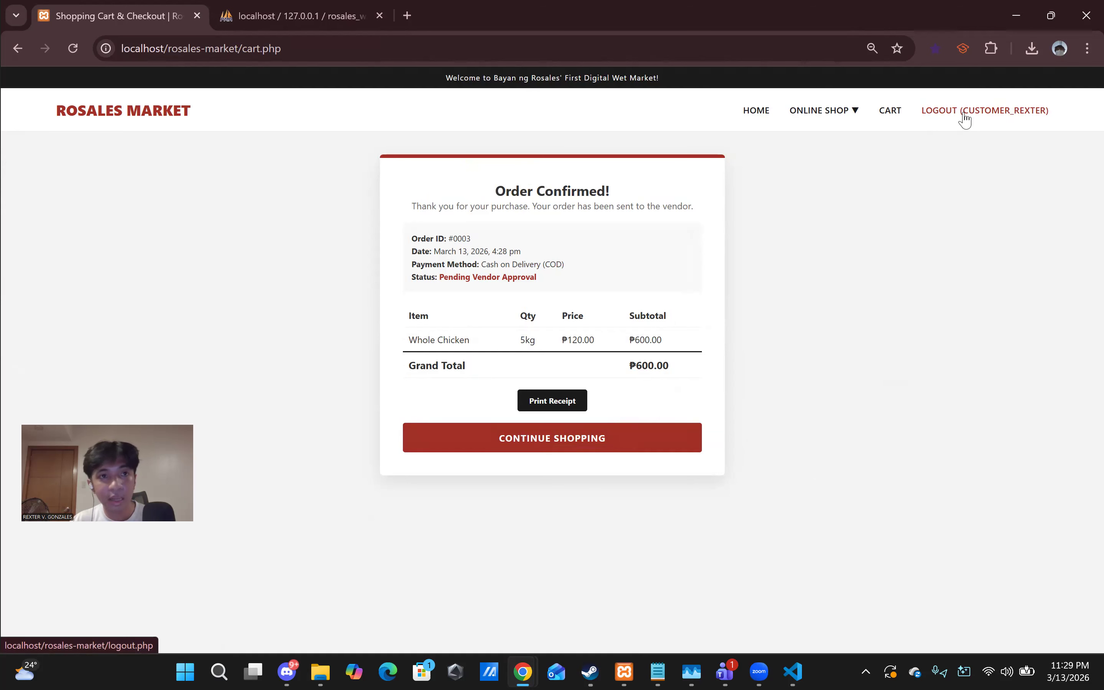
{"action": "left_click", "coordinate": [323, 21]}
{"action": "left_click", "coordinate": [217, 19]}
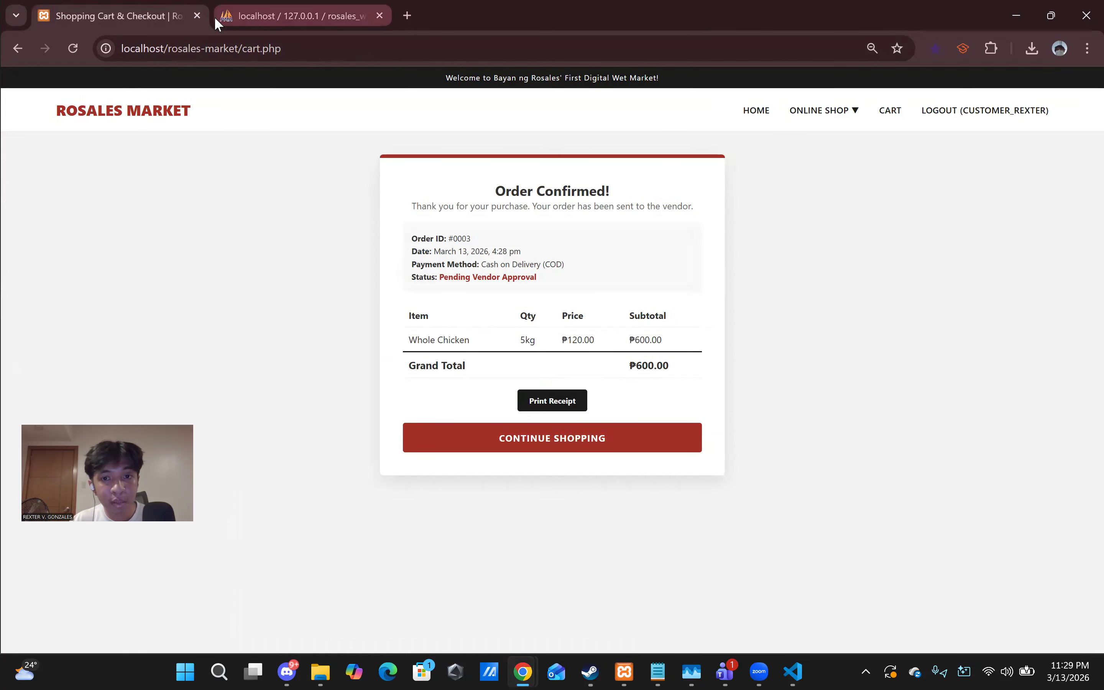
{"action": "left_click", "coordinate": [218, 21]}
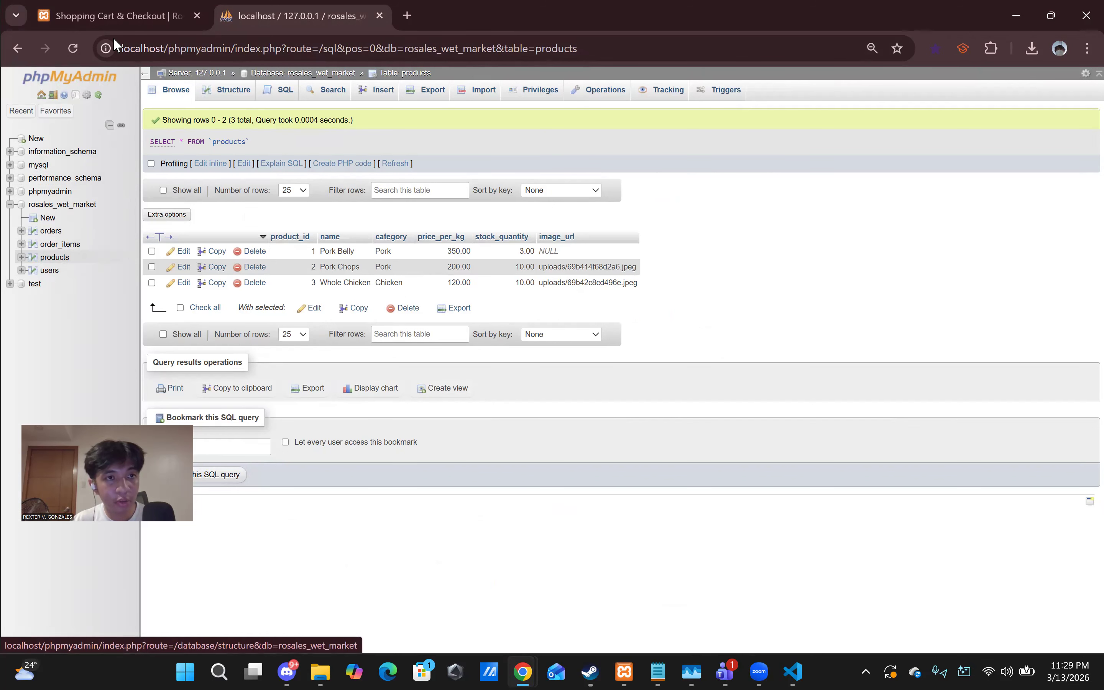
{"action": "left_click", "coordinate": [149, 19]}
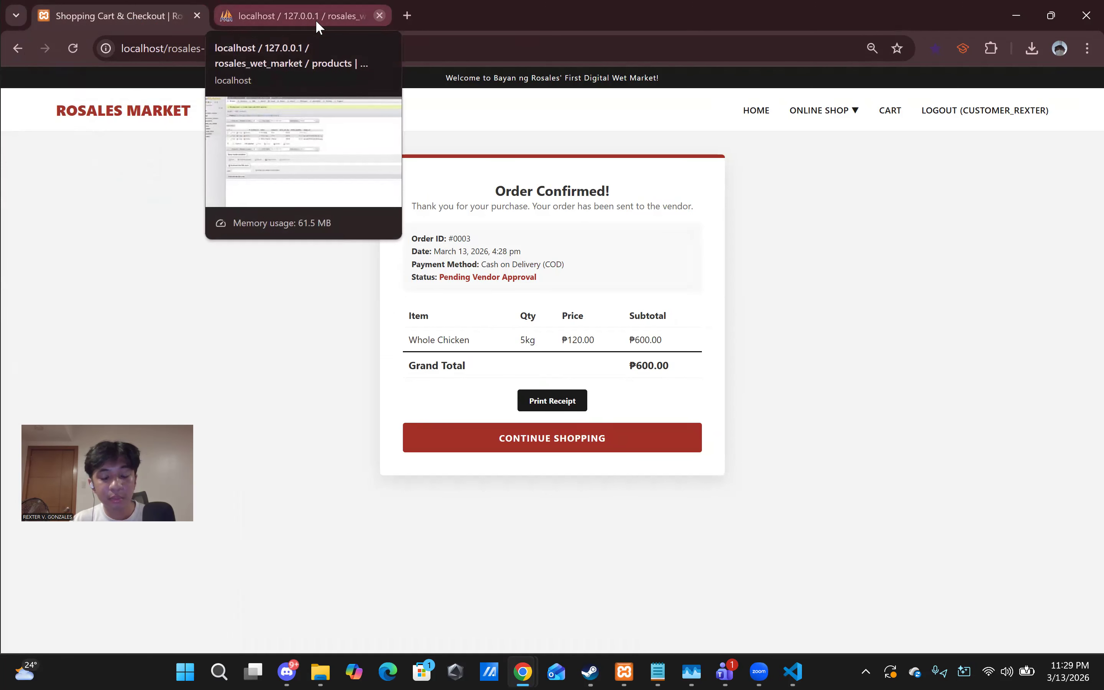
{"action": "left_click", "coordinate": [379, 16]}
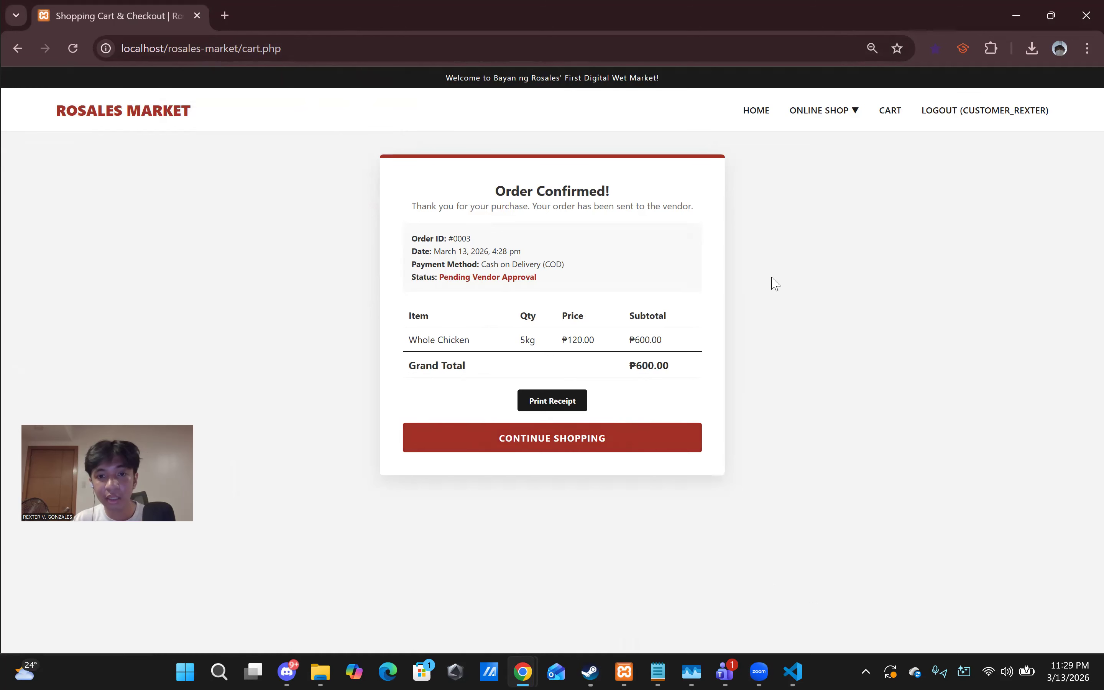
- Return to the shop with Continue Shopping and log out of the customer account
{"action": "left_click", "coordinate": [575, 441]}
{"action": "left_click", "coordinate": [1024, 114]}
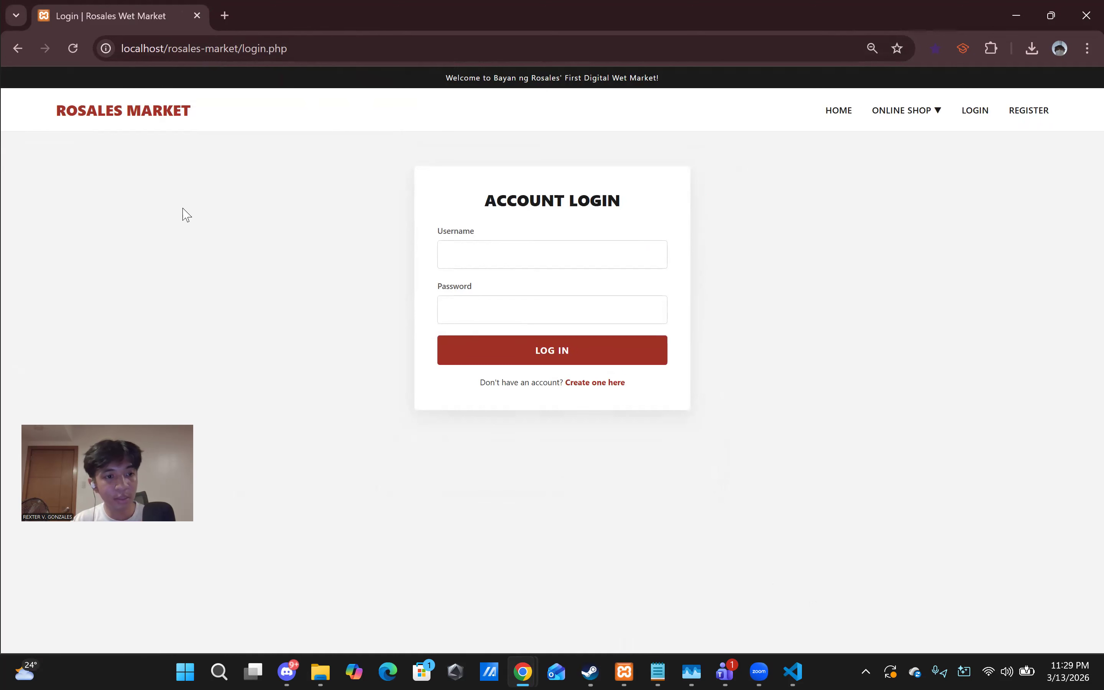